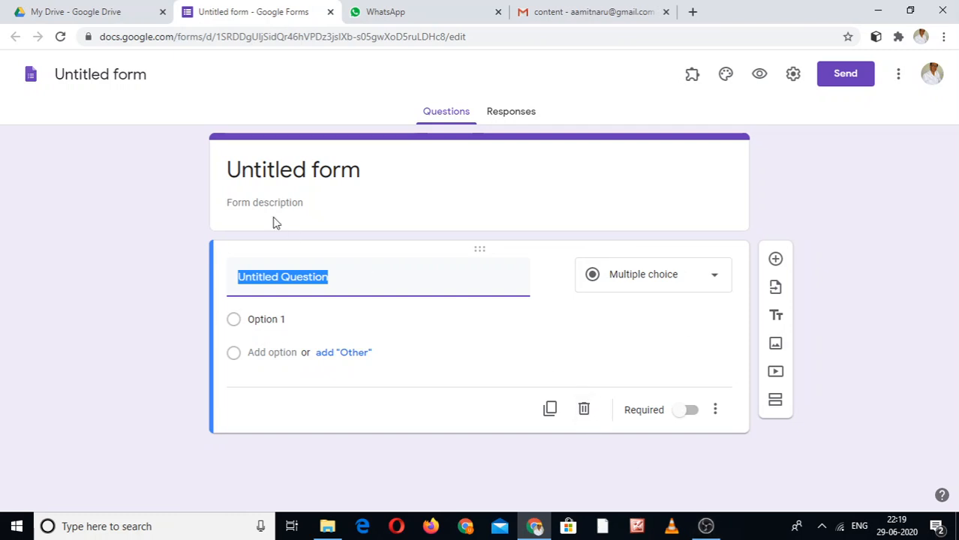
Step: Replace the form's title with ABC PUBLIC SCHOOL
{"action": "left_click", "coordinate": [369, 173]}
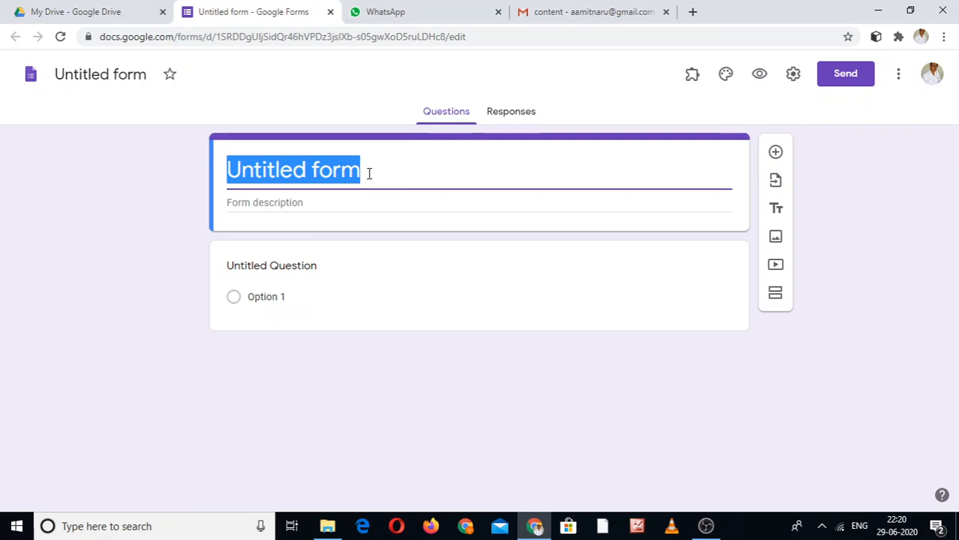
{"action": "left_click", "coordinate": [296, 202]}
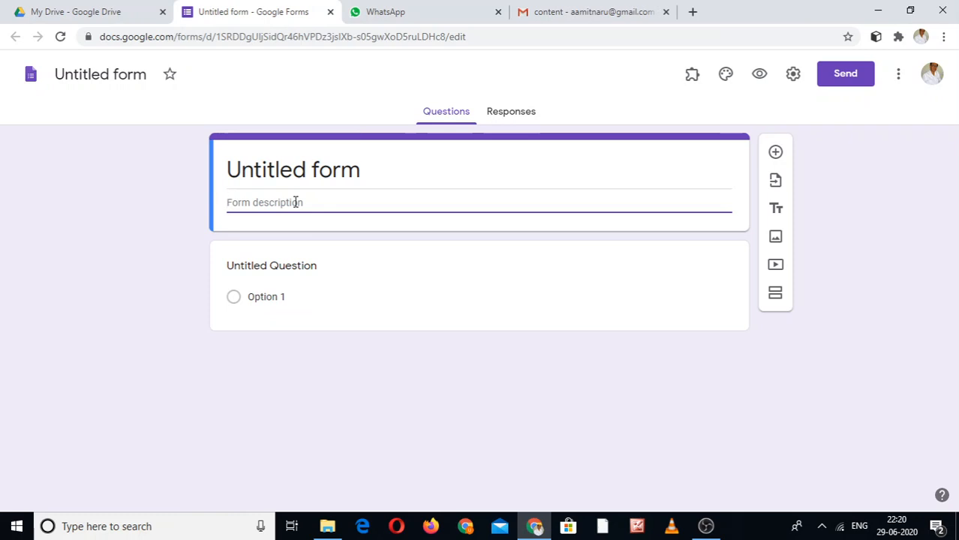
{"action": "left_click", "coordinate": [371, 174]}
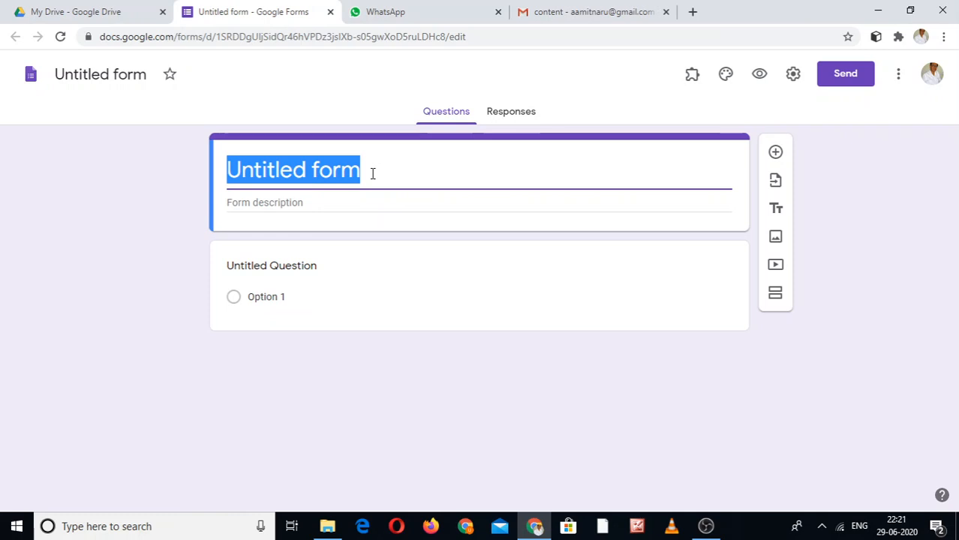
{"action": "type", "text": "ABC "}
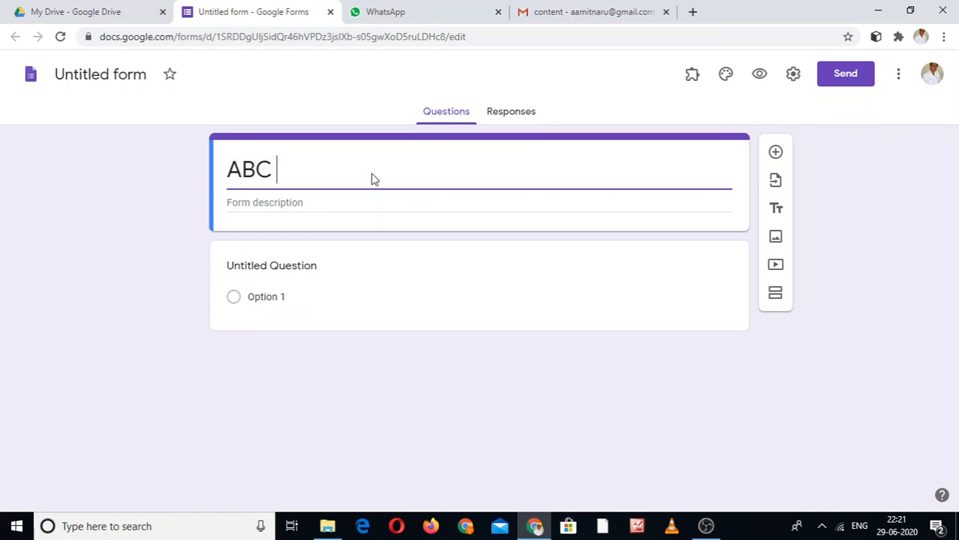
{"action": "type", "text": "PUBLIC SCHOOL"}
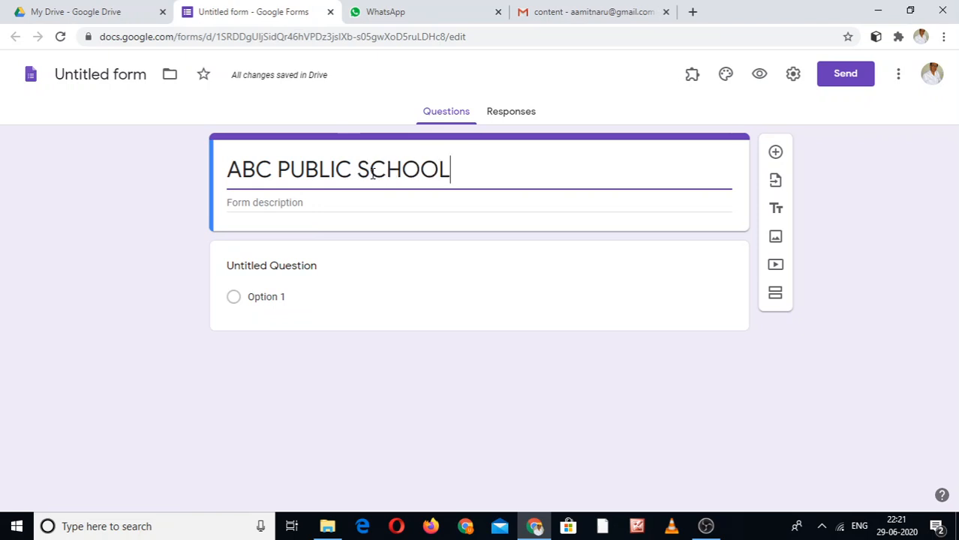
Step: Fill in the form description with SUBJECT:GK and MM: 20
{"action": "left_click", "coordinate": [308, 203]}
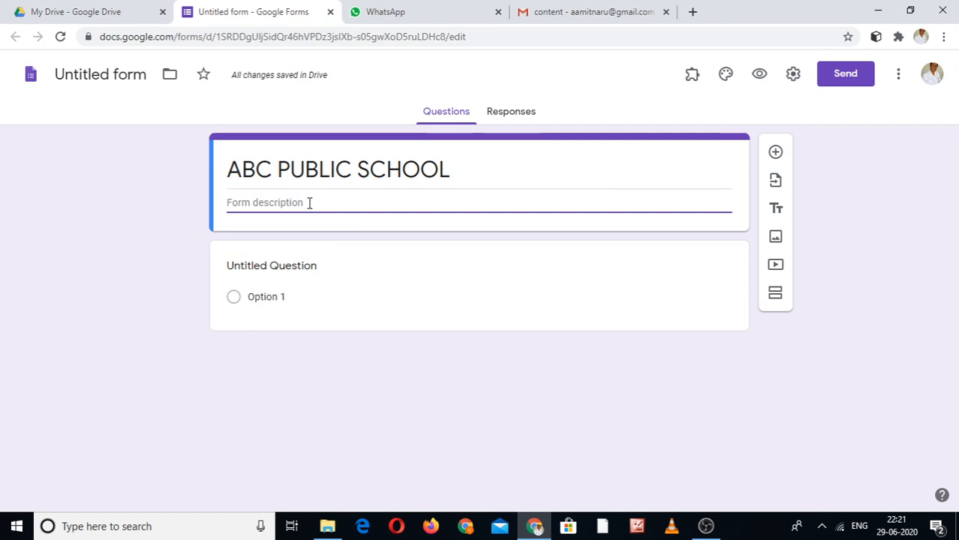
{"action": "type", "text": "SUBJECT:GK "}
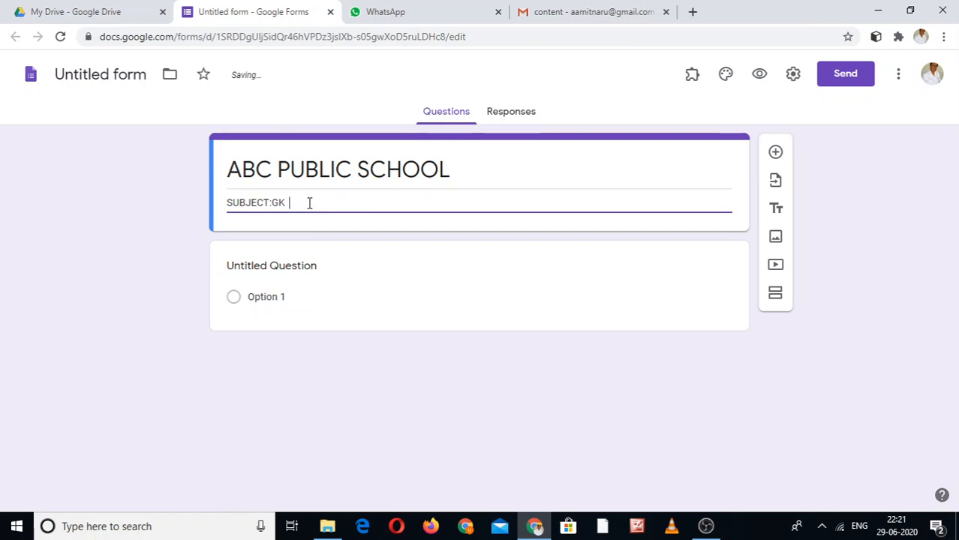
{"action": "type", "text": " MM: 20"}
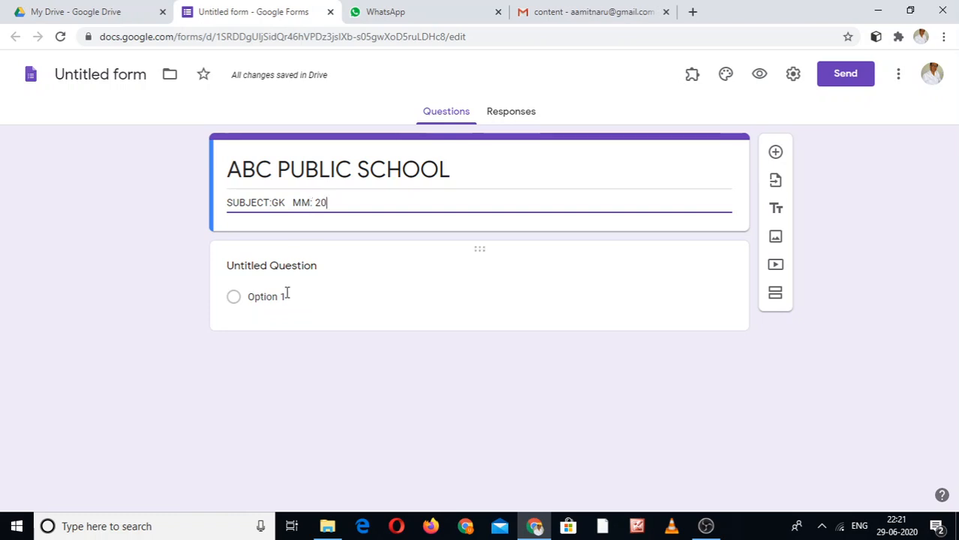
{"action": "left_click", "coordinate": [283, 268]}
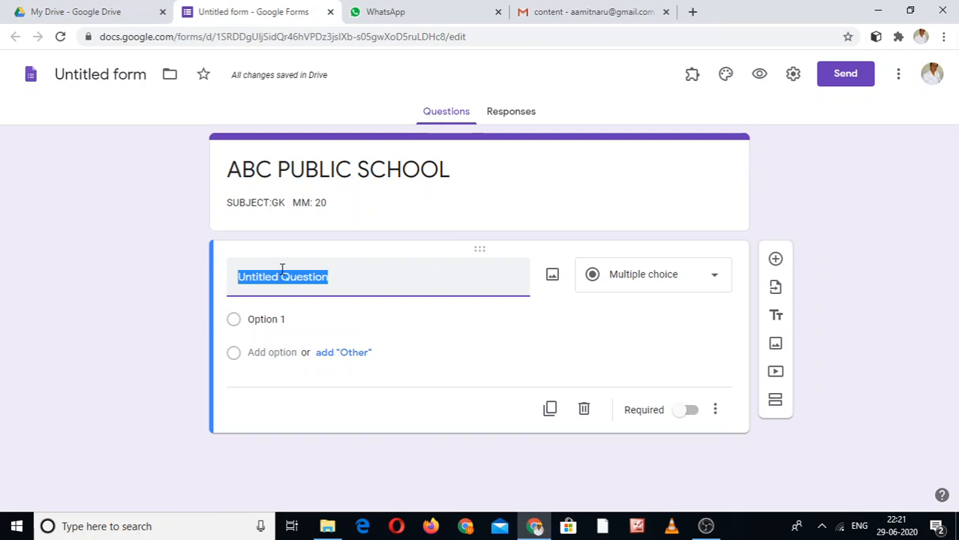
{"action": "type", "text": "WHAT"}
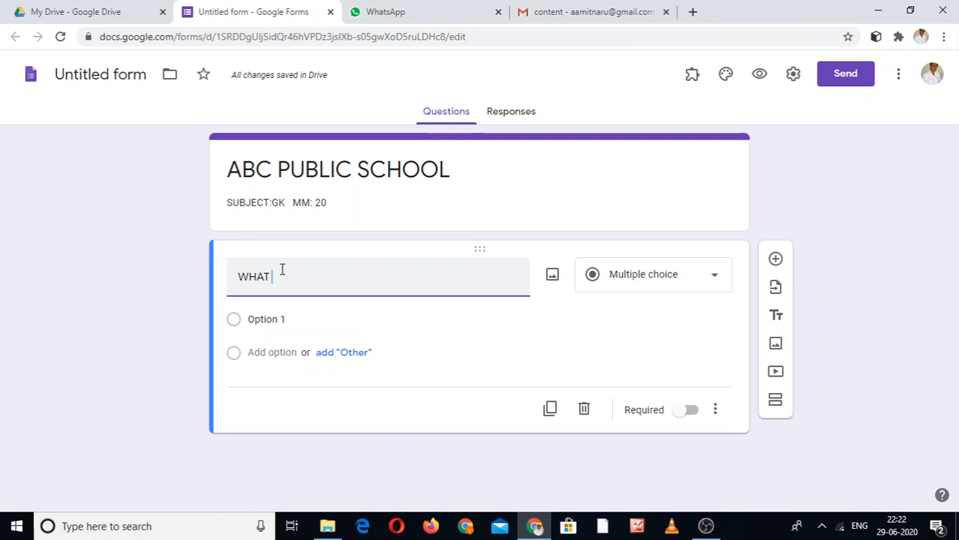
{"action": "type", "text": "IS THE CAPITAL "}
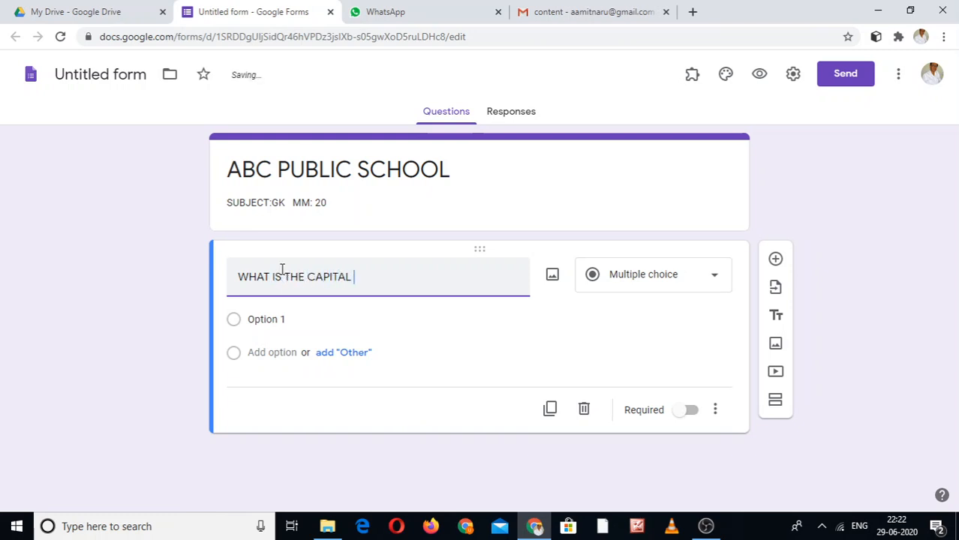
{"action": "type", "text": "OF INDIA?"}
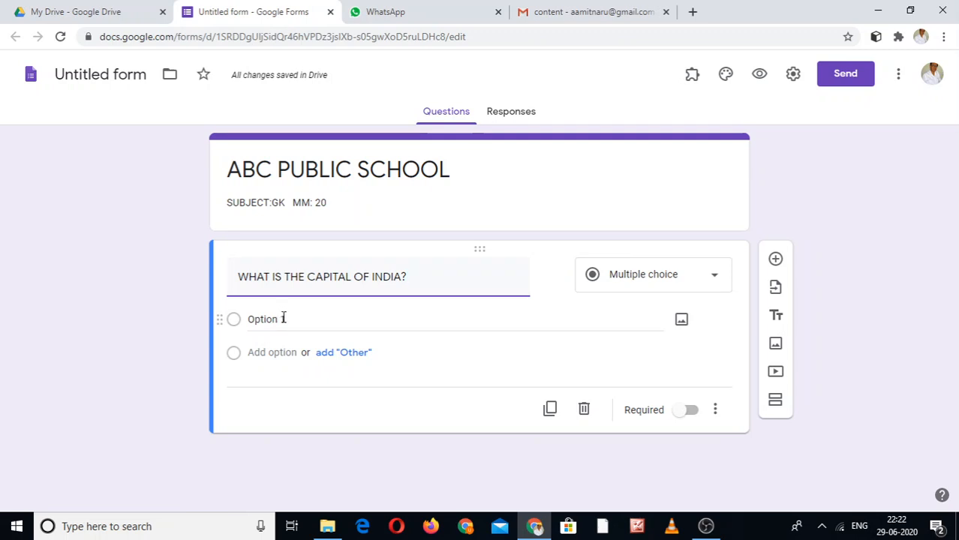
{"action": "key", "text": "BackSpace"}
{"action": "key", "text": "BackSpace"}
{"action": "key", "text": "BackSpace"}
{"action": "key", "text": "BackSpace"}
{"action": "key", "text": "BackSpace"}
{"action": "key", "text": "BackSpace"}
{"action": "key", "text": "BackSpace"}
{"action": "key", "text": "BackSpace"}
{"action": "key", "text": "BackSpace"}
{"action": "key", "text": "BackSpace"}
{"action": "key", "text": "BackSpace"}
{"action": "key", "text": "BackSpace"}
{"action": "key", "text": "BackSpace"}
{"action": "key", "text": "BackSpace"}
{"action": "key", "text": "BackSpace"}
{"action": "key", "text": "BackSpace"}
{"action": "key", "text": "BackSpace"}
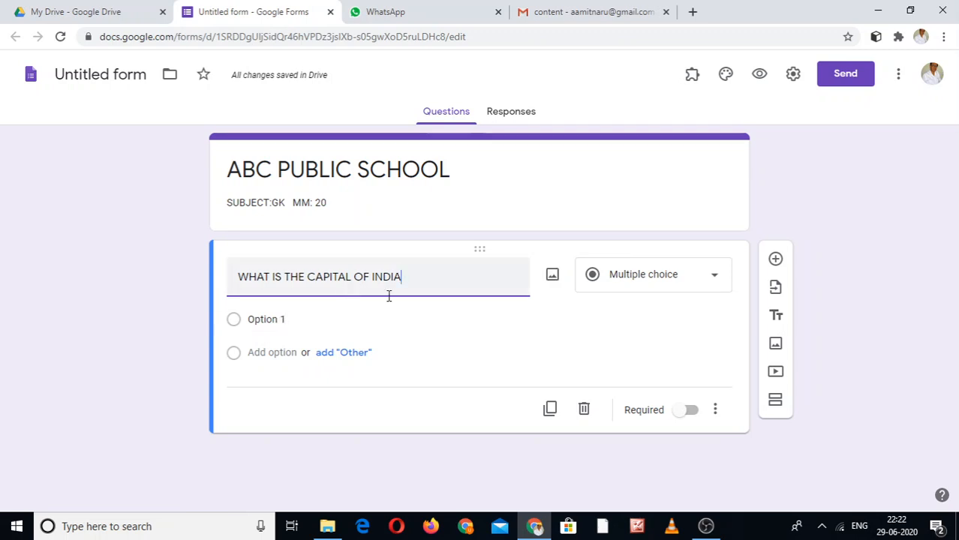
{"action": "key", "text": "BackSpace"}
{"action": "key", "text": "BackSpace"}
{"action": "key", "text": "BackSpace"}
{"action": "key", "text": "BackSpace"}
{"action": "key", "text": "BackSpace"}
{"action": "key", "text": "BackSpace"}
{"action": "key", "text": "BackSpace"}
{"action": "key", "text": "BackSpace"}
{"action": "key", "text": "BackSpace"}
{"action": "key", "text": "BackSpace"}
{"action": "key", "text": "BackSpace"}
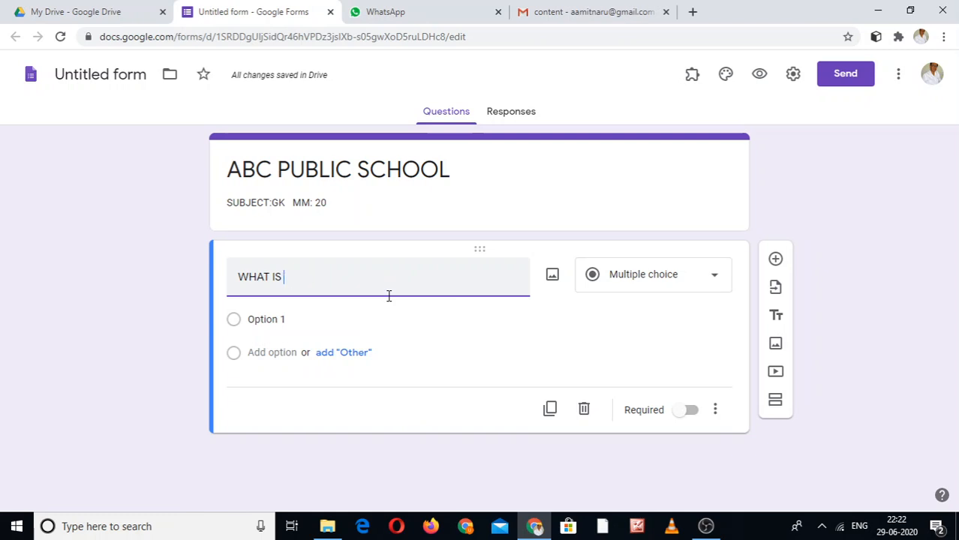
{"action": "key", "text": "BackSpace"}
Step: Title the first question NAME OF THE STUDENT and set its answer type to Short answer
{"action": "type", "text": "NAME OF THE S"}
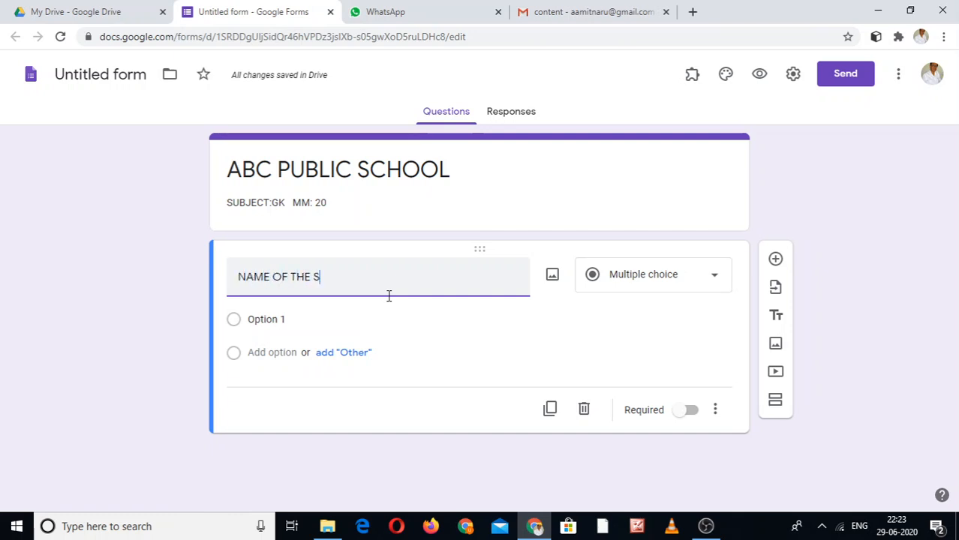
{"action": "type", "text": "TUDENT"}
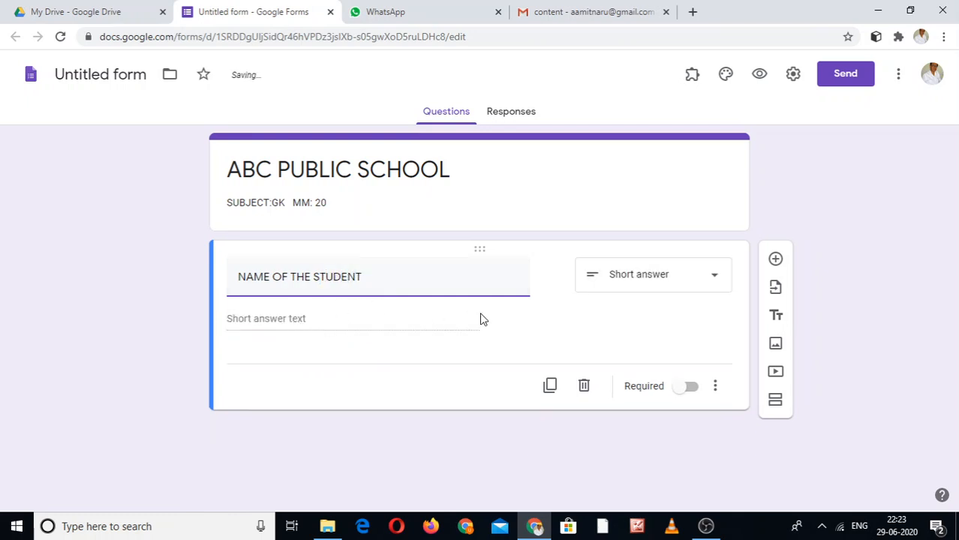
{"action": "left_click", "coordinate": [715, 278]}
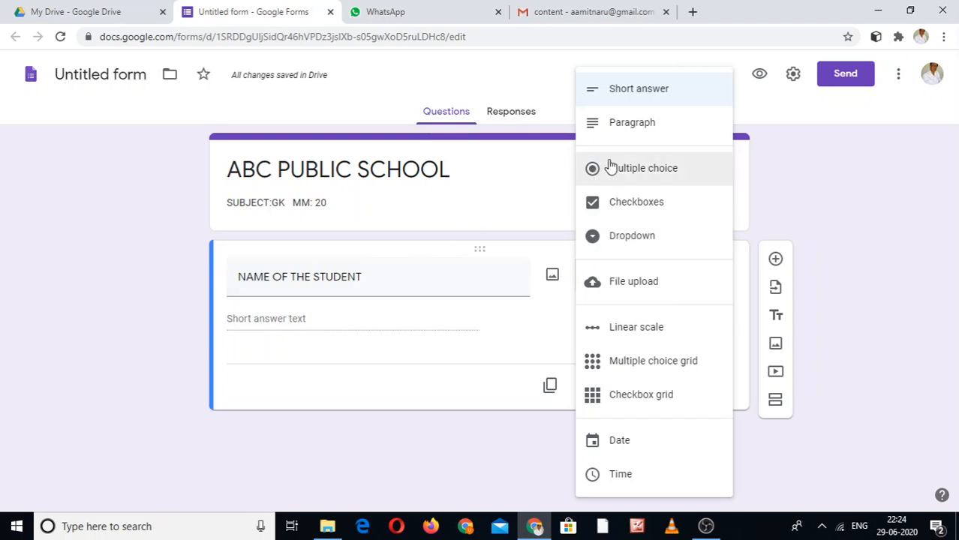
{"action": "left_click", "coordinate": [639, 88]}
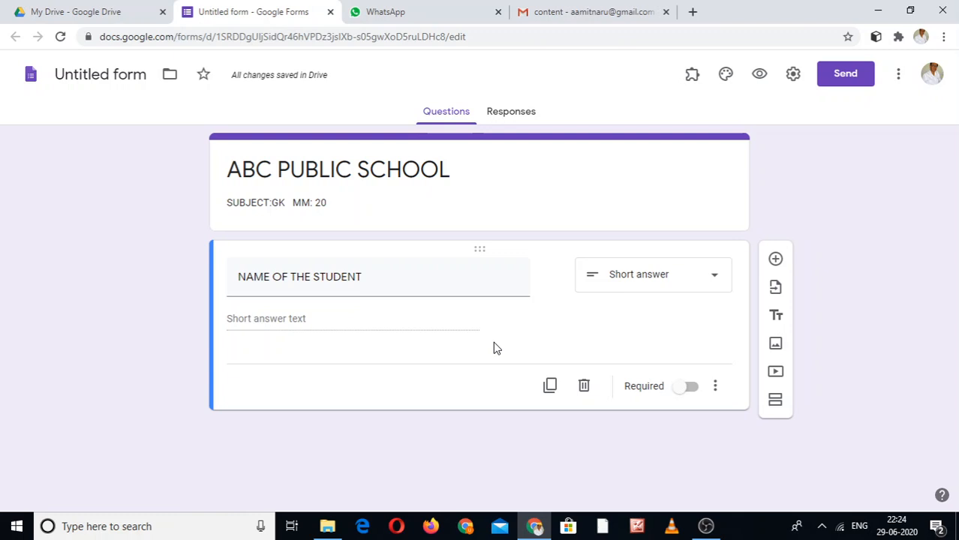
Step: Add a second question titled CLASS? and set its answer type to Short answer
{"action": "left_click", "coordinate": [776, 260]}
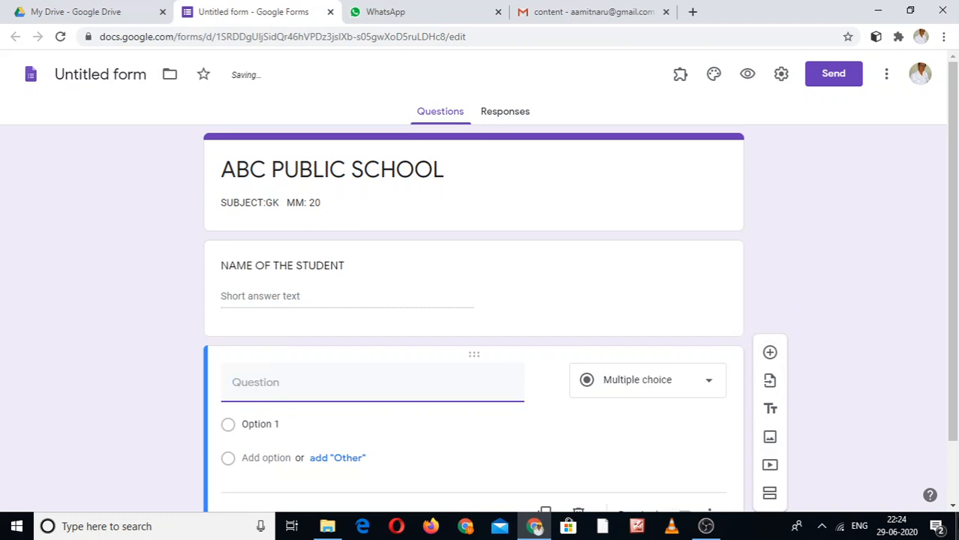
{"action": "left_click", "coordinate": [953, 507]}
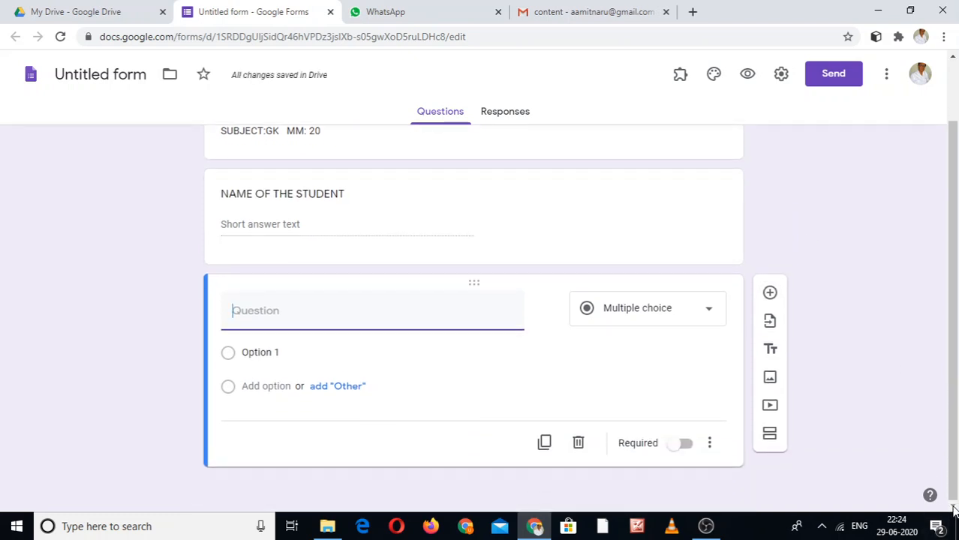
{"action": "type", "text": "CLASS"}
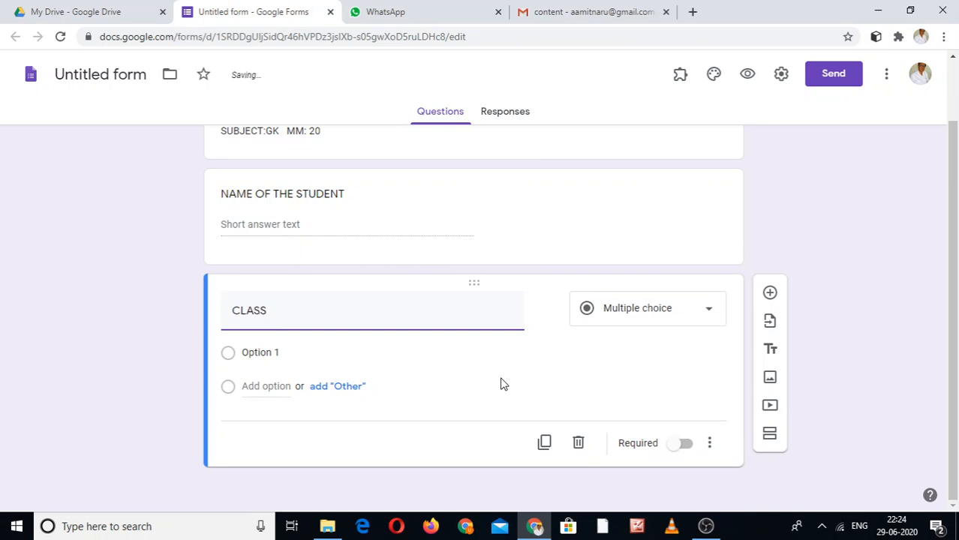
{"action": "type", "text": "?"}
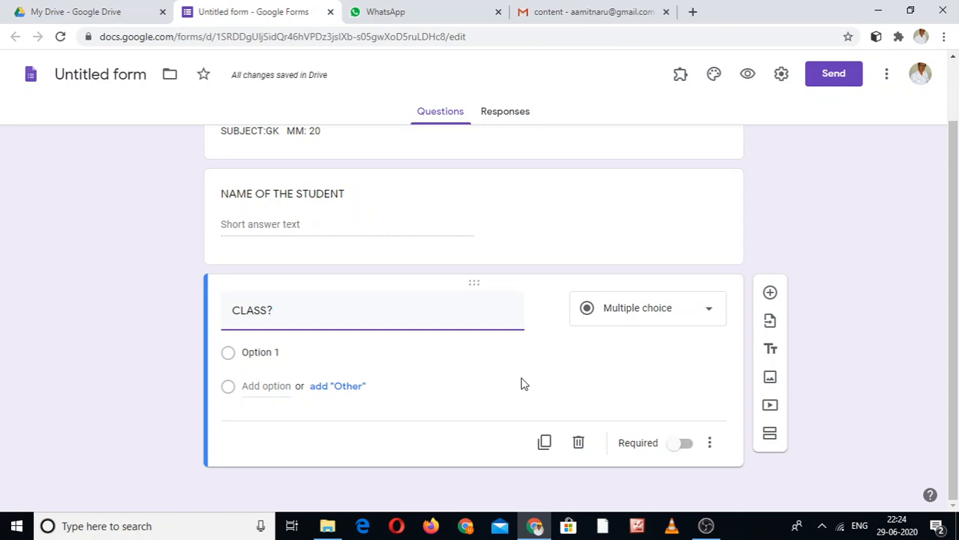
{"action": "left_click", "coordinate": [711, 313]}
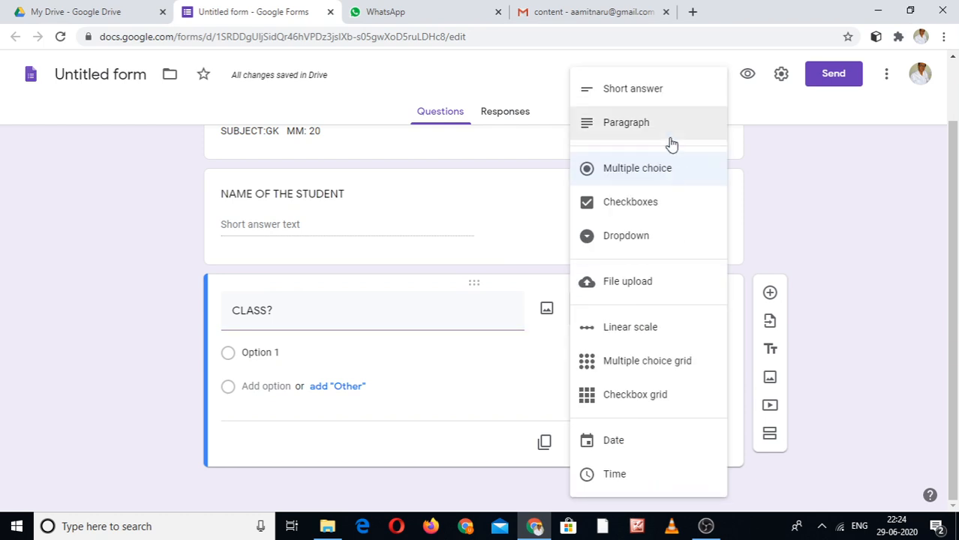
{"action": "left_click", "coordinate": [657, 100]}
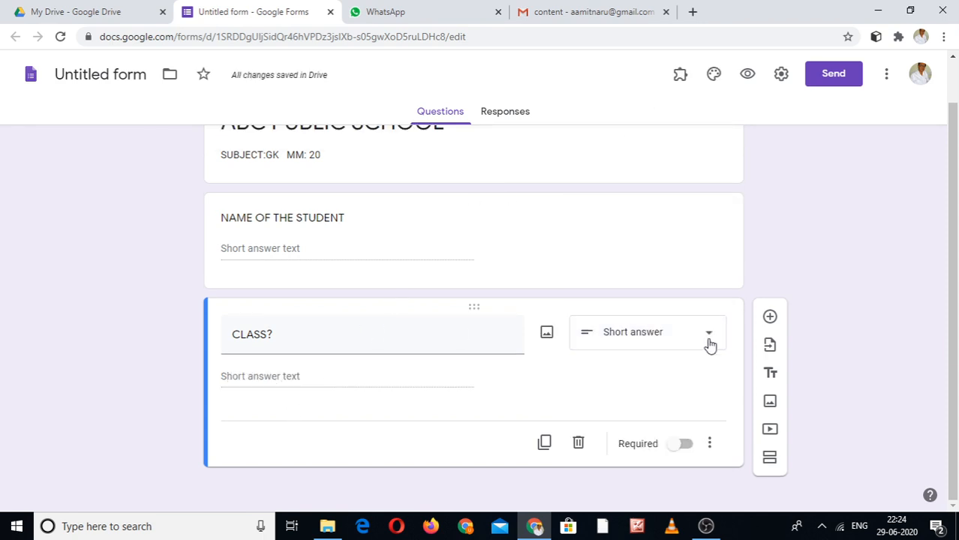
Step: Add a short-answer question titled MOBILE NUMBER below the CLASS? question
{"action": "left_click", "coordinate": [770, 318]}
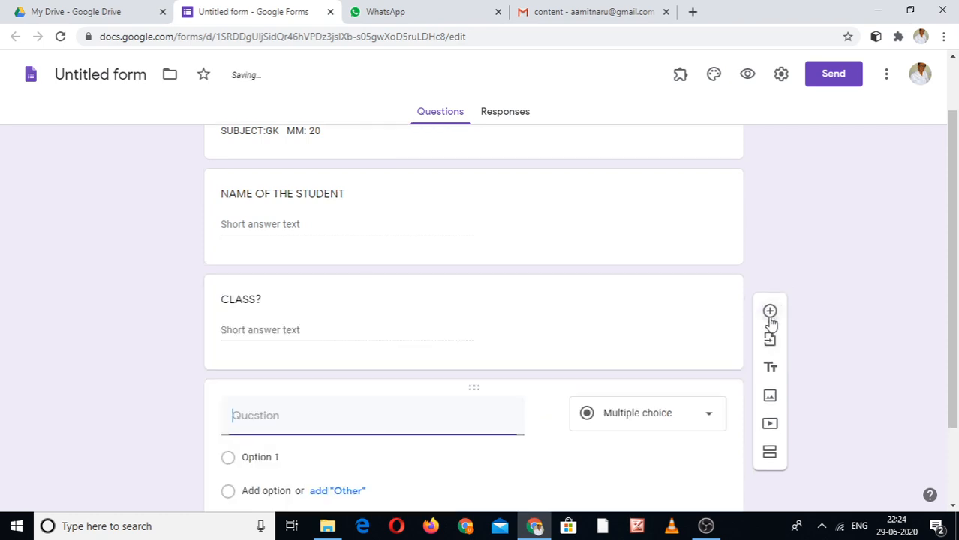
{"action": "type", "text": "MOBILE NUMBER"}
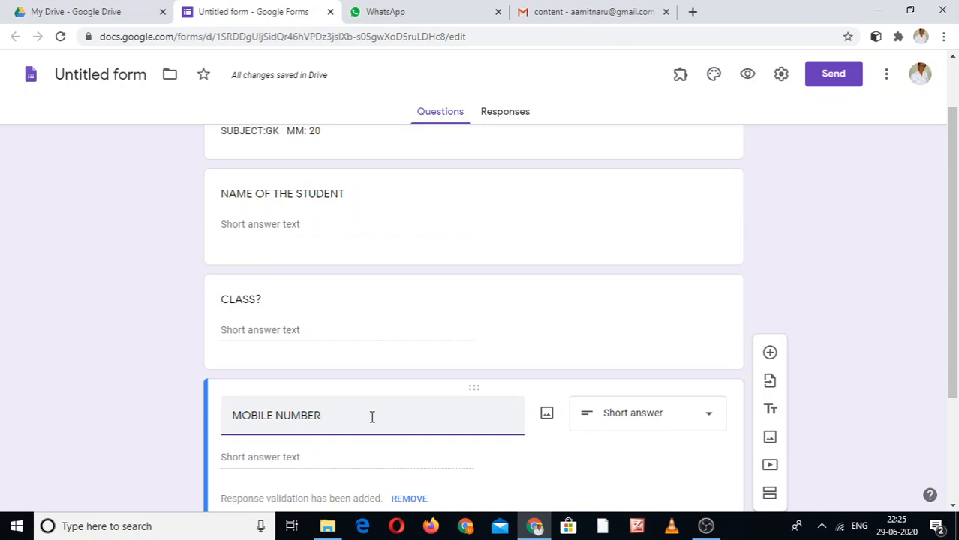
Step: Add a multiple-choice question below MOBILE NUMBER reading "Q.1 WHAT IS THE CAPITAL OF INDIA?"
{"action": "left_click", "coordinate": [770, 354]}
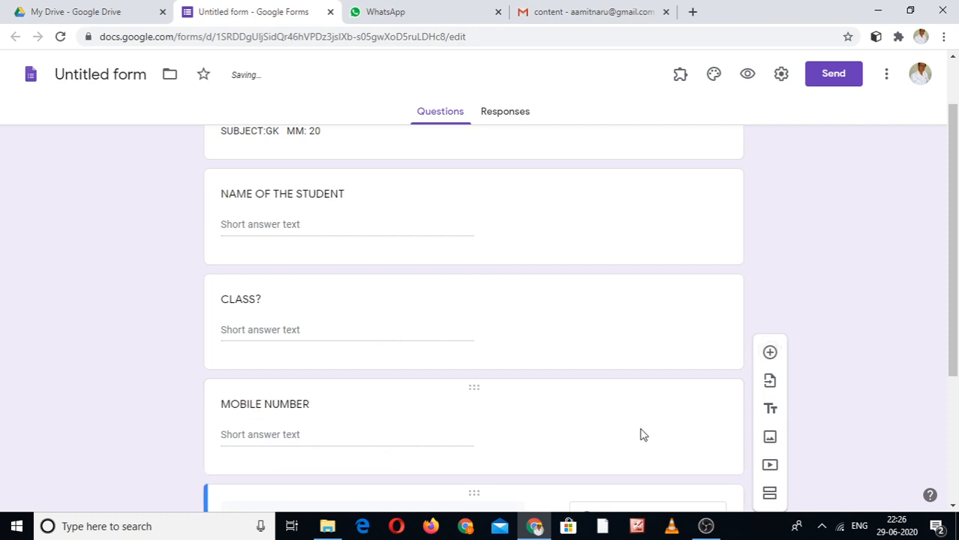
{"action": "scroll", "coordinate": [951, 507], "scroll_direction": "down", "scroll_amount": 3}
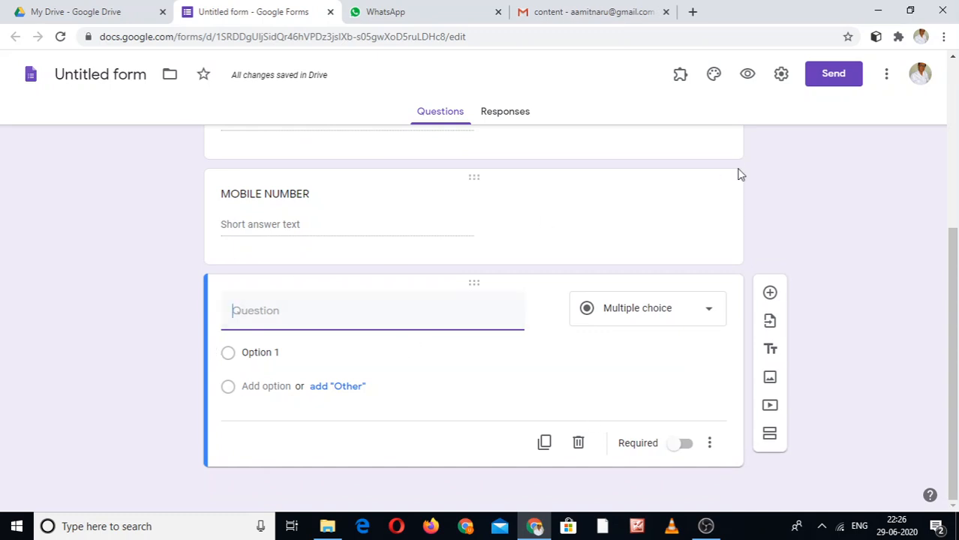
{"action": "left_click", "coordinate": [956, 128]}
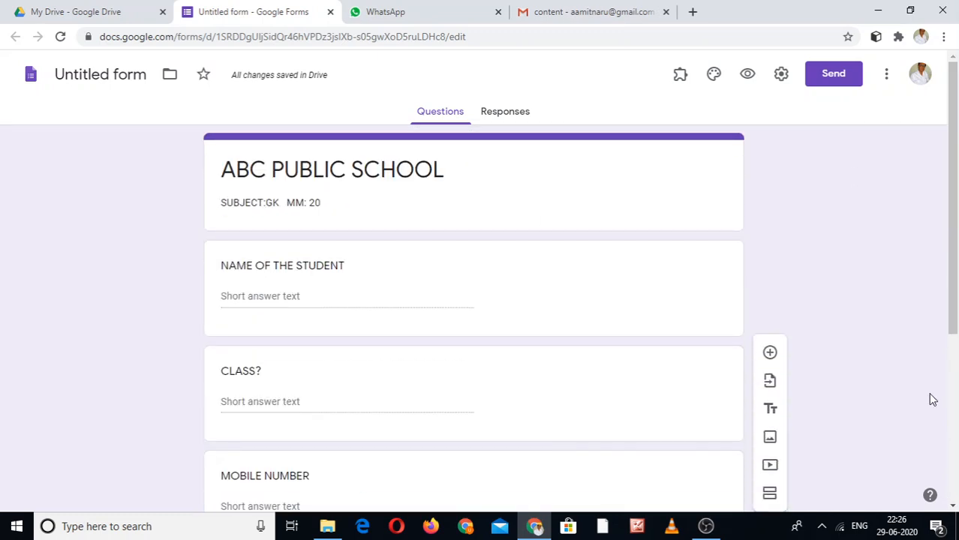
{"action": "left_click", "coordinate": [956, 423]}
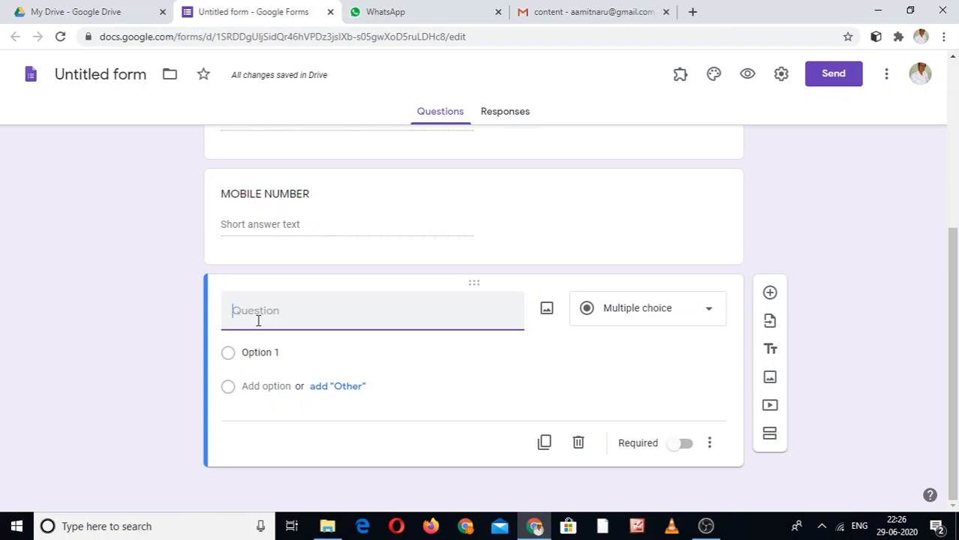
{"action": "type", "text": "Q.1 WHAT IS THE CAPITAL OF INDIA?"}
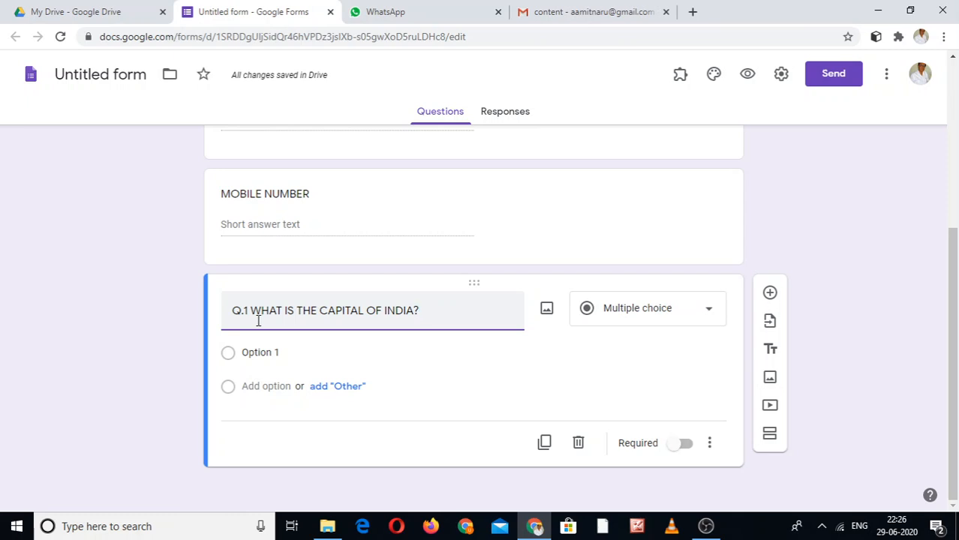
Step: Enter MUMBAI, NEW DELHI, LUCKNOW and JAIPUR as the four answer options of the Q.1 multiple-choice question
{"action": "left_click", "coordinate": [268, 353]}
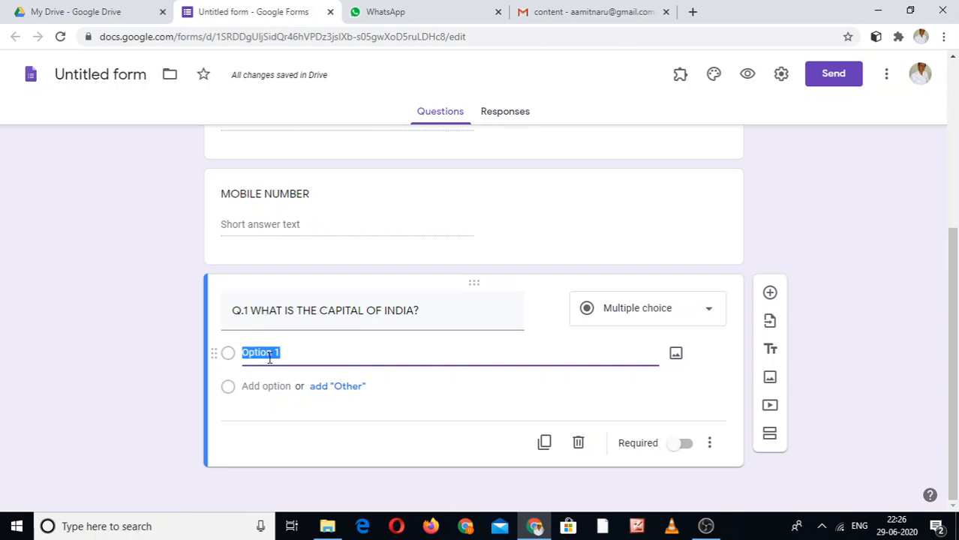
{"action": "type", "text": "MUMBAI"}
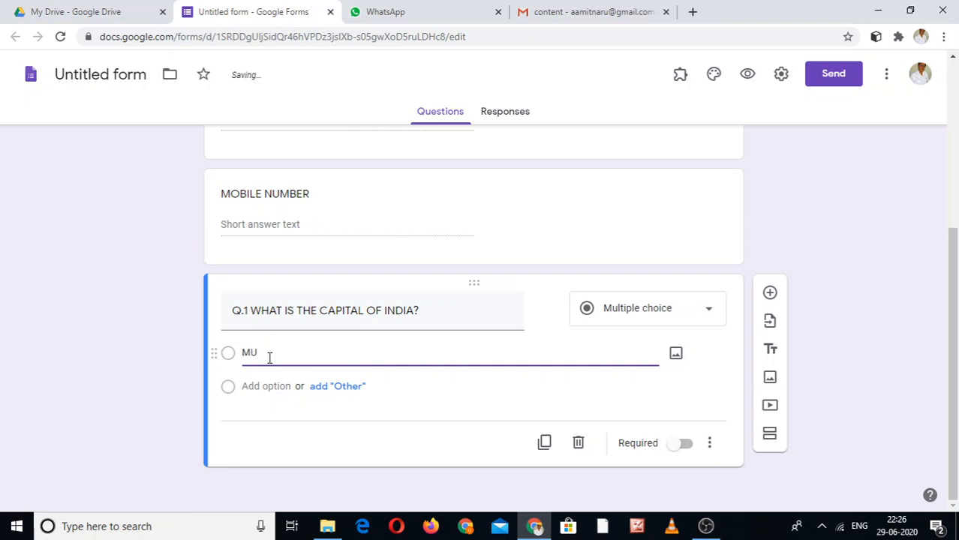
{"action": "left_click", "coordinate": [272, 386]}
{"action": "type", "text": "NEW DELHI"}
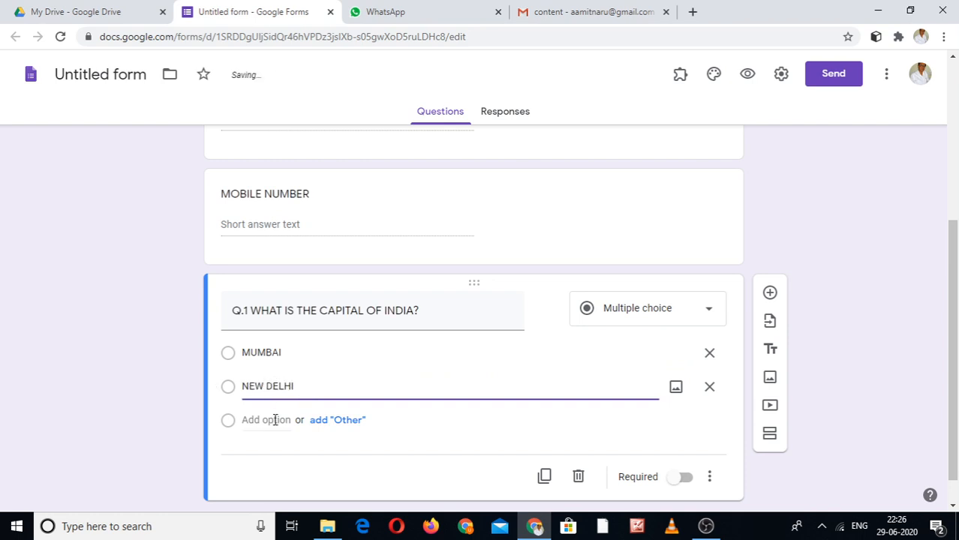
{"action": "left_click", "coordinate": [275, 421]}
{"action": "type", "text": "LU"}
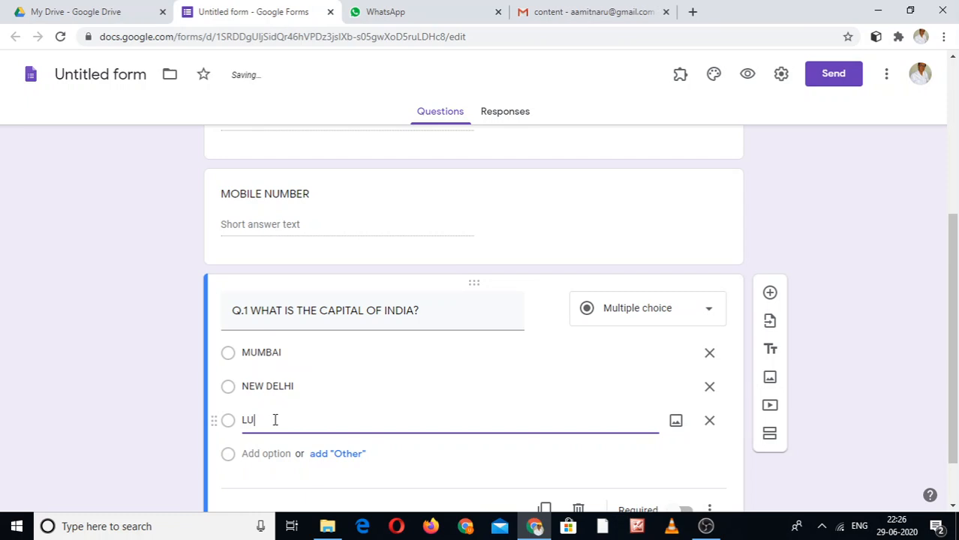
{"action": "type", "text": "CKNOW"}
{"action": "left_click", "coordinate": [277, 454]}
{"action": "type", "text": "JA"}
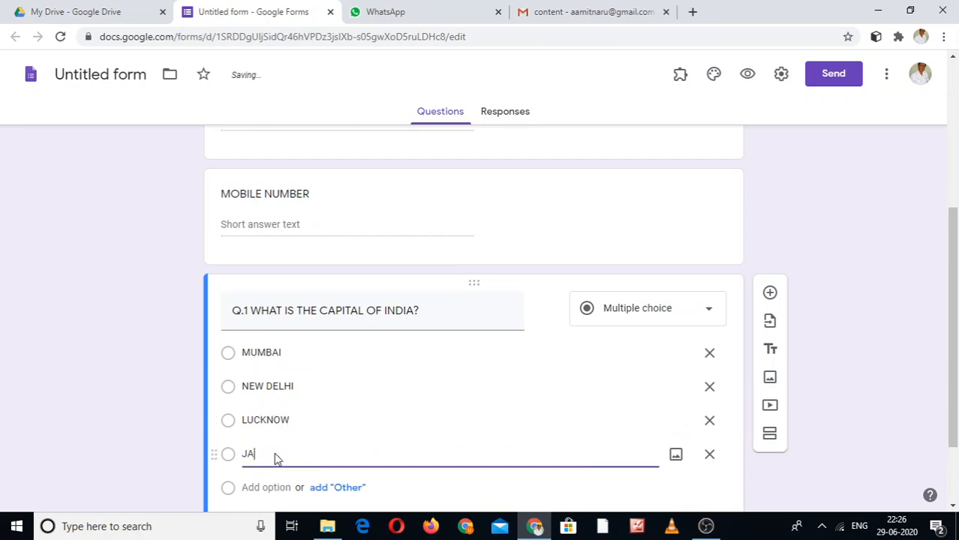
{"action": "type", "text": "IPUR"}
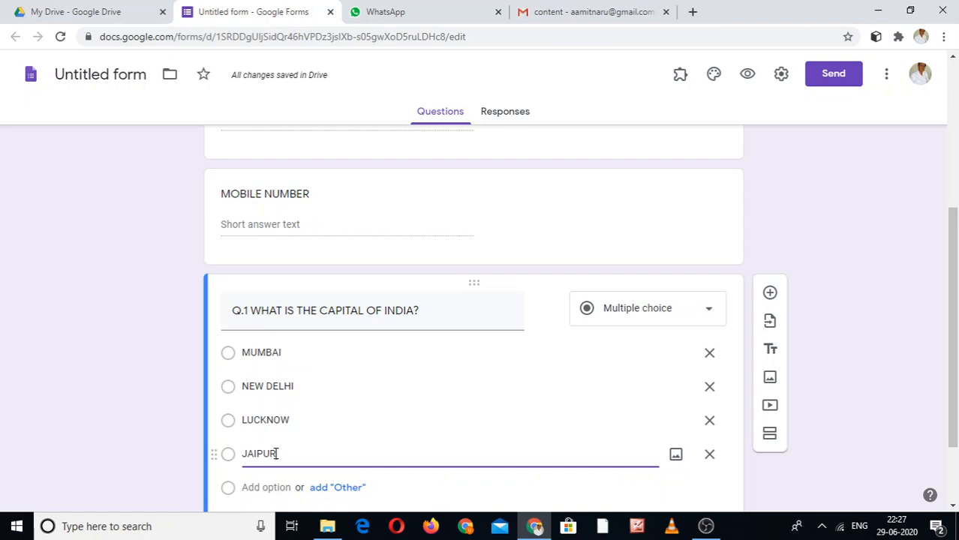
Step: Add a multiple-choice question below Q.1 reading "Q.2 WHAT IS THE CAPITAL OF HARYANA?"
{"action": "left_click", "coordinate": [770, 294]}
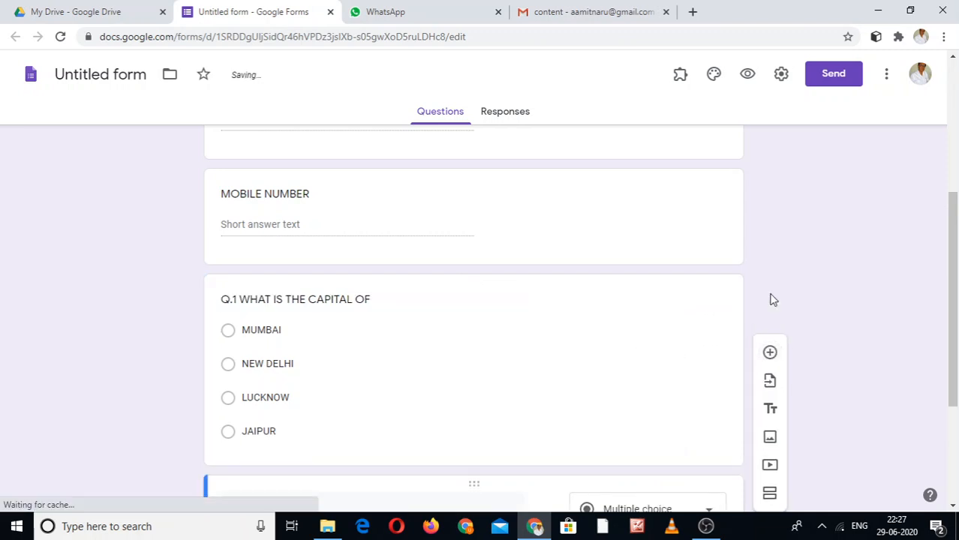
{"action": "left_click", "coordinate": [953, 509]}
{"action": "left_click", "coordinate": [953, 509]}
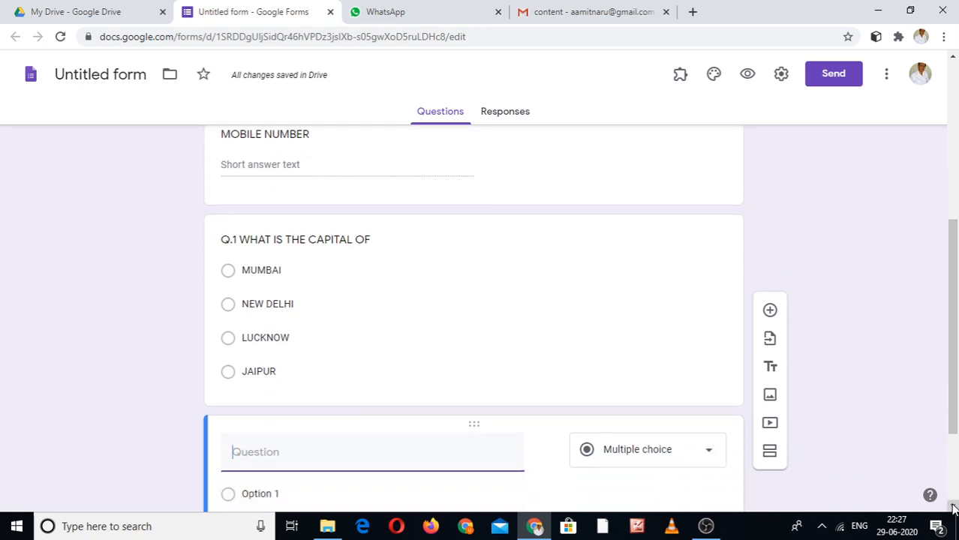
{"action": "left_click", "coordinate": [953, 509]}
{"action": "left_click", "coordinate": [953, 509]}
{"action": "left_click", "coordinate": [953, 509]}
{"action": "left_click", "coordinate": [953, 509]}
{"action": "left_click", "coordinate": [953, 508]}
{"action": "type", "text": "Q.2 WHAT IS THE CAPITAL OF HARYANA"}
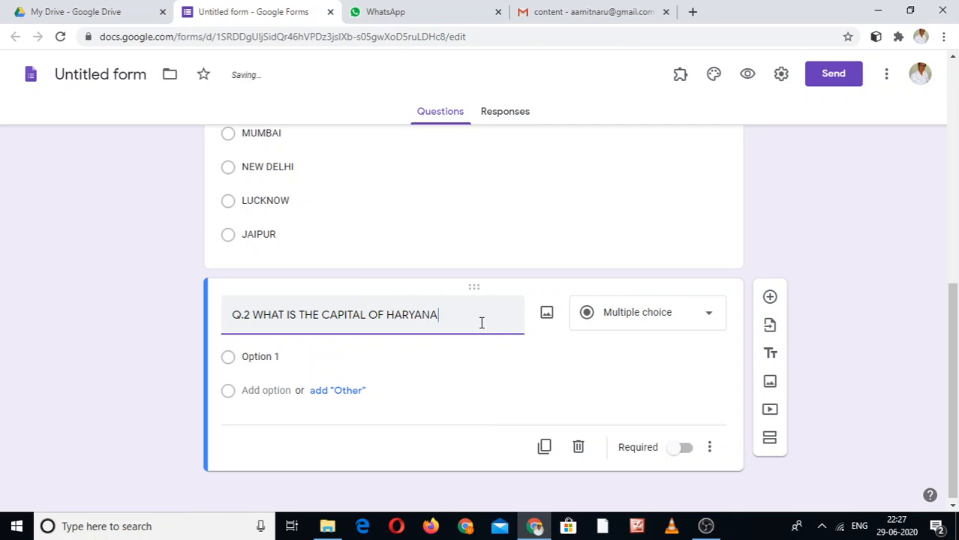
{"action": "type", "text": "?"}
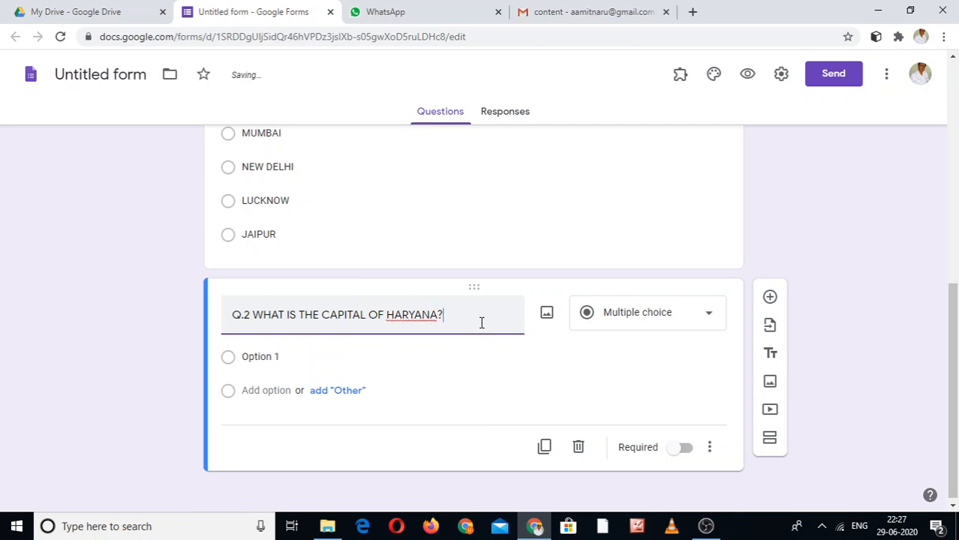
Step: Enter CHANDIGARH, JAIPUR, BHOPAL and PATNA as the four answer options of the Q.2 question
{"action": "left_click", "coordinate": [298, 359]}
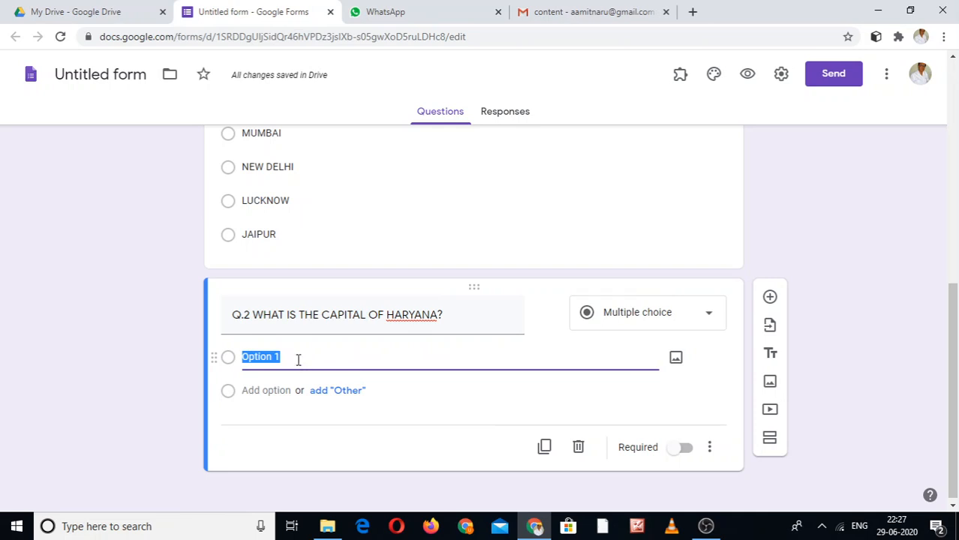
{"action": "type", "text": "CHANDIGARH"}
{"action": "left_click", "coordinate": [276, 393]}
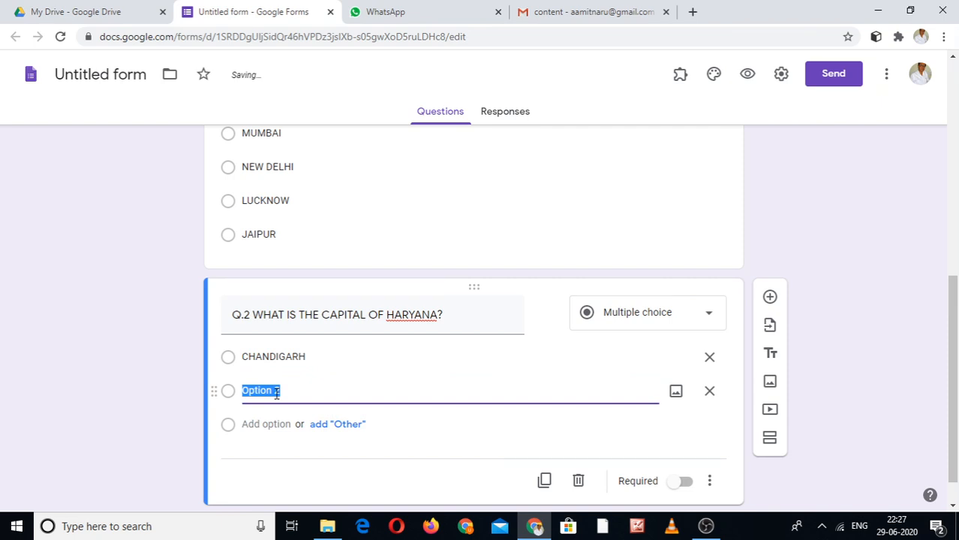
{"action": "type", "text": "JAIPUR"}
{"action": "left_click", "coordinate": [273, 428]}
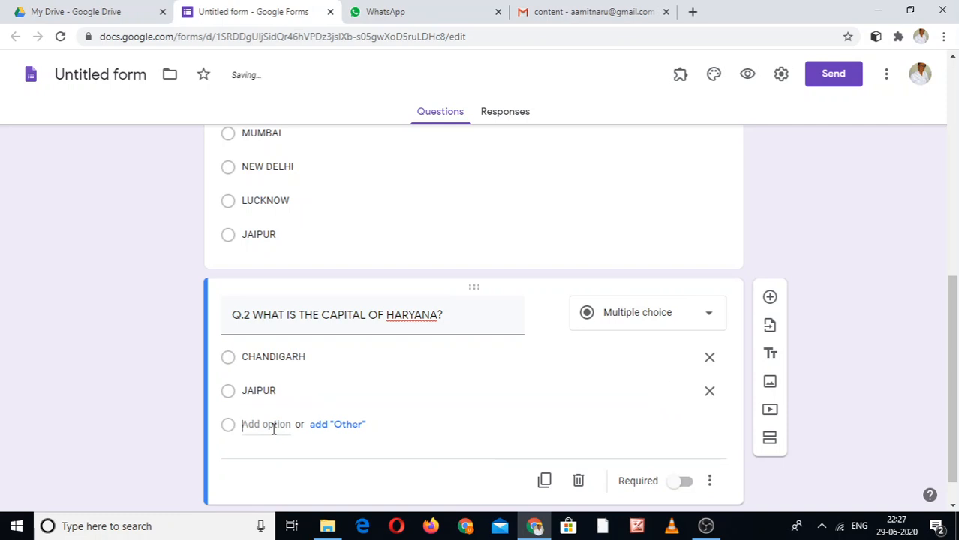
{"action": "type", "text": "BHOPAL"}
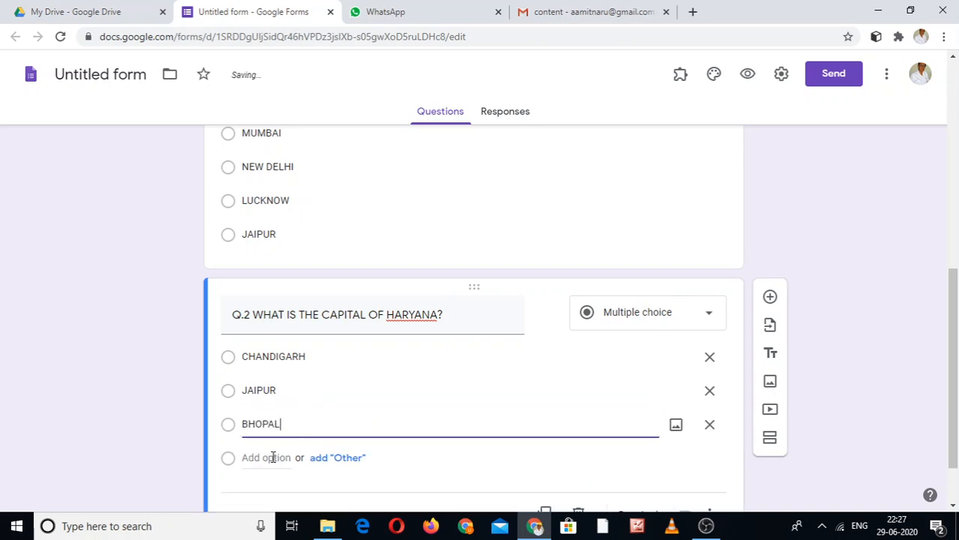
{"action": "left_click", "coordinate": [273, 457]}
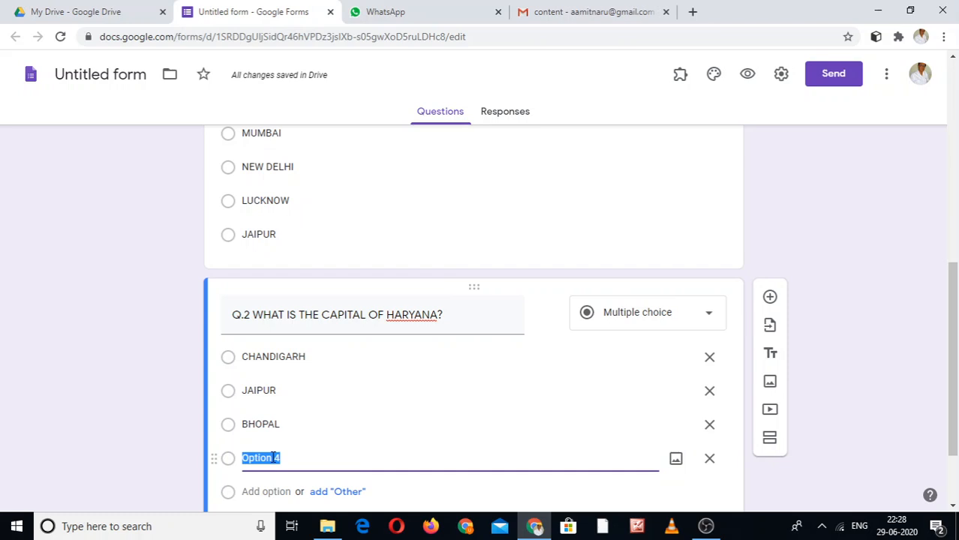
{"action": "type", "text": "PATNA"}
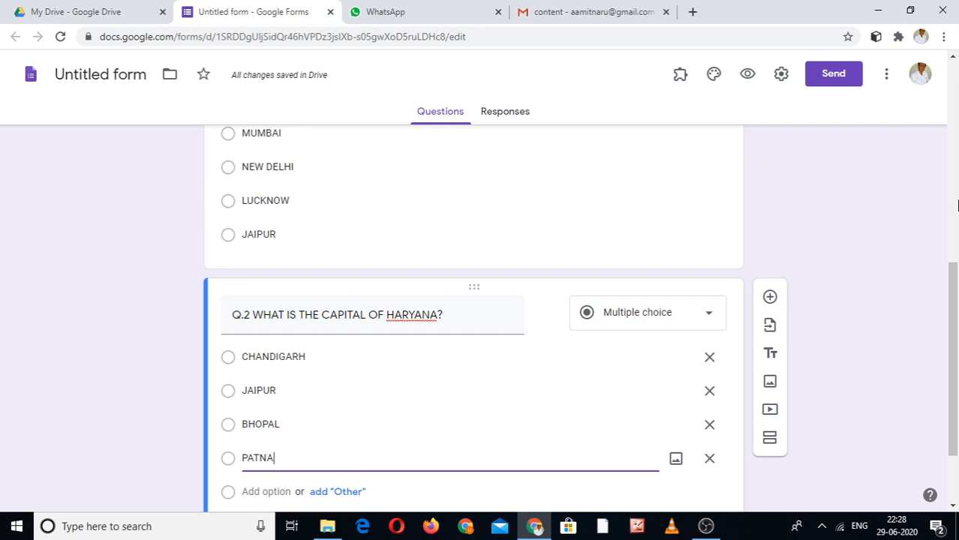
Step: Insert a paragraph-type question directly below Q.1 titled WRITE A SHORT NOTE ON NEW DELHI
{"action": "left_click", "coordinate": [957, 207]}
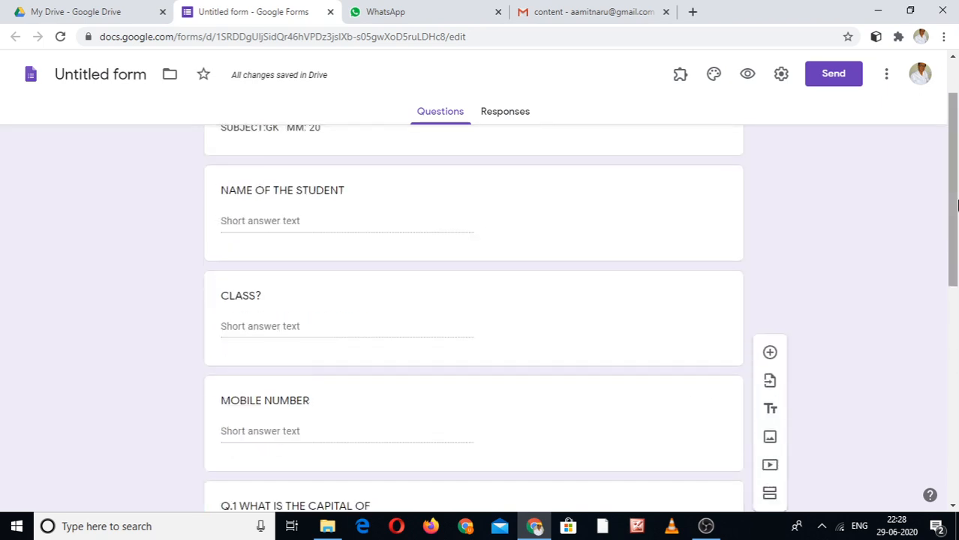
{"action": "left_click", "coordinate": [955, 330]}
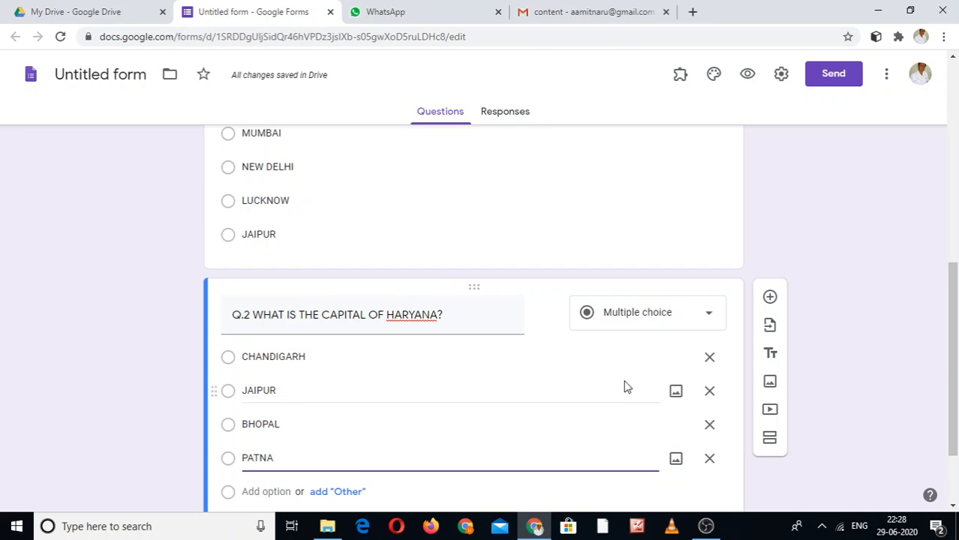
{"action": "left_click", "coordinate": [956, 154]}
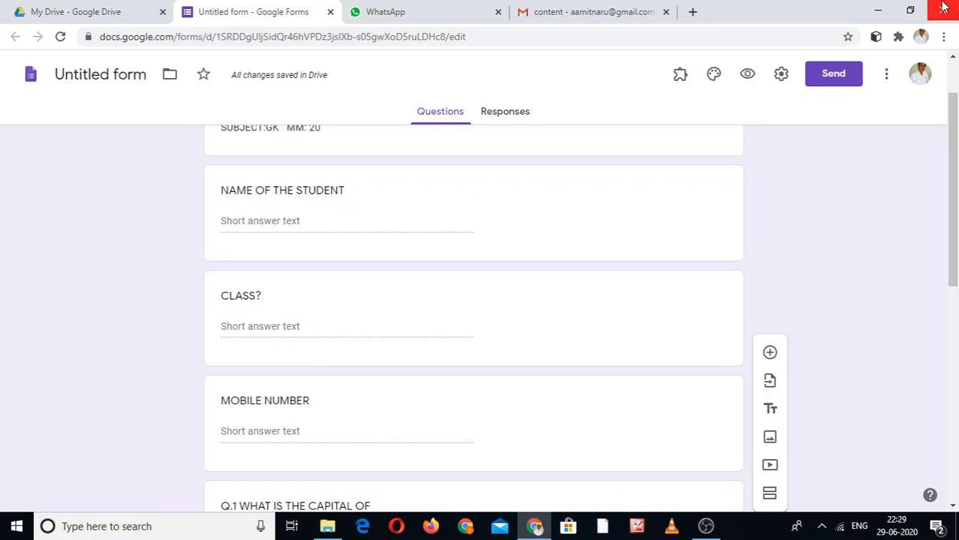
{"action": "scroll", "coordinate": [578, 120], "scroll_direction": "up", "scroll_amount": 2}
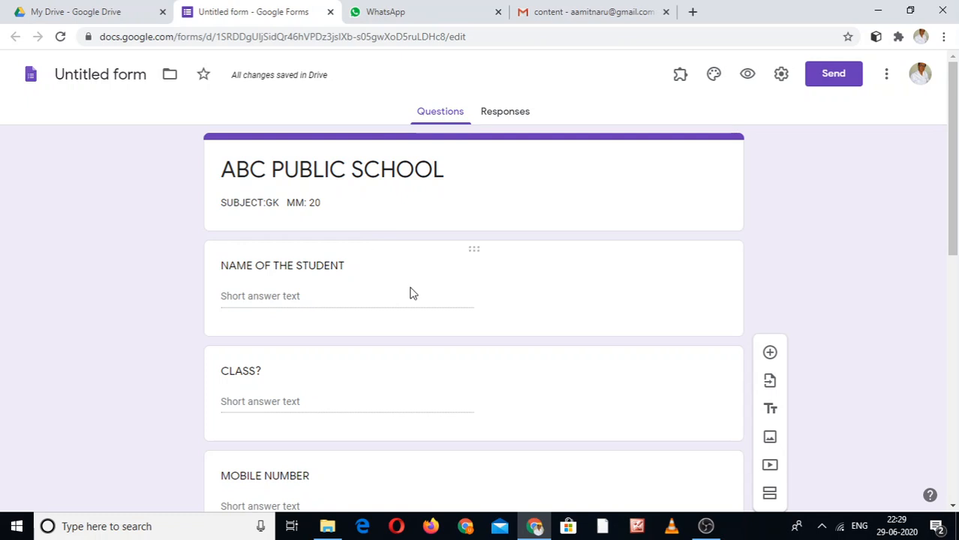
{"action": "left_click", "coordinate": [953, 310]}
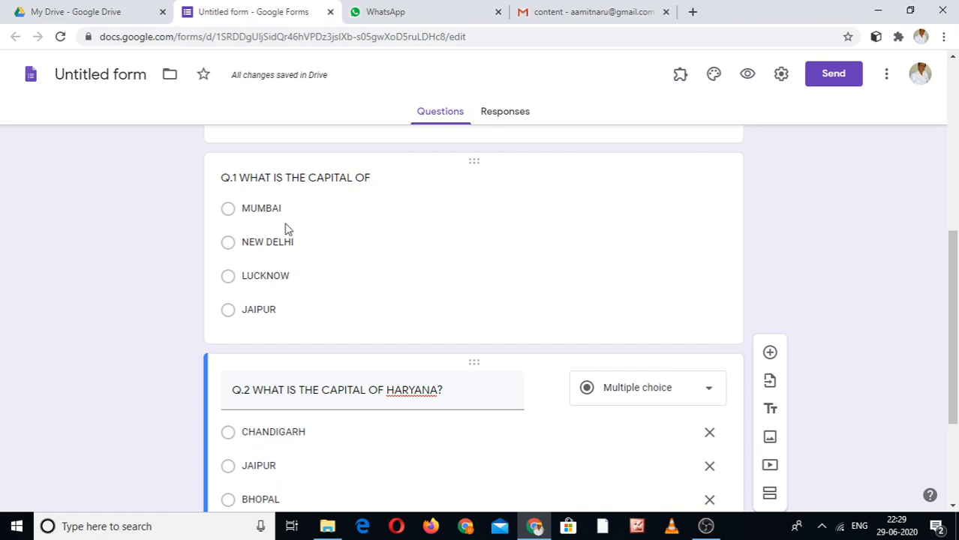
{"action": "left_click", "coordinate": [366, 185]}
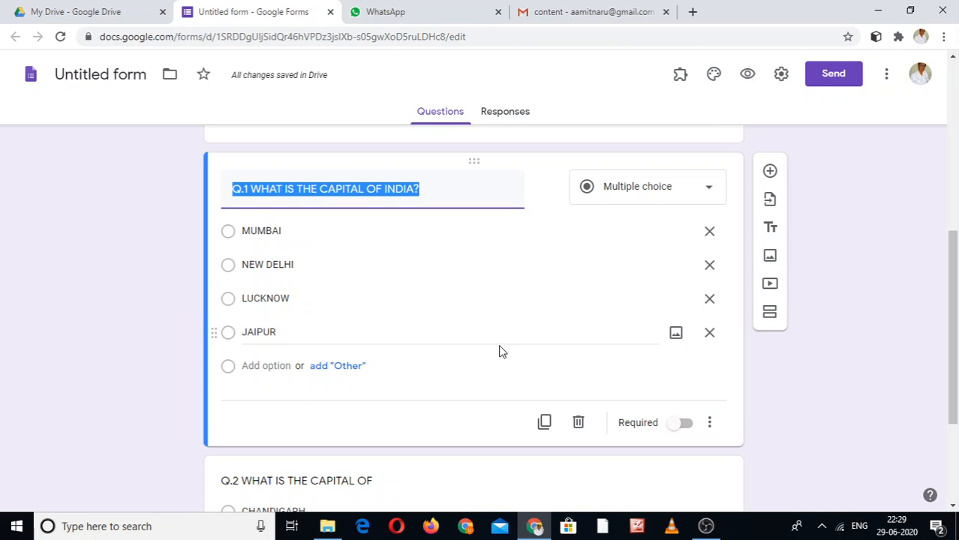
{"action": "left_click_drag", "start_coordinate": [956, 379], "coordinate": [958, 454]}
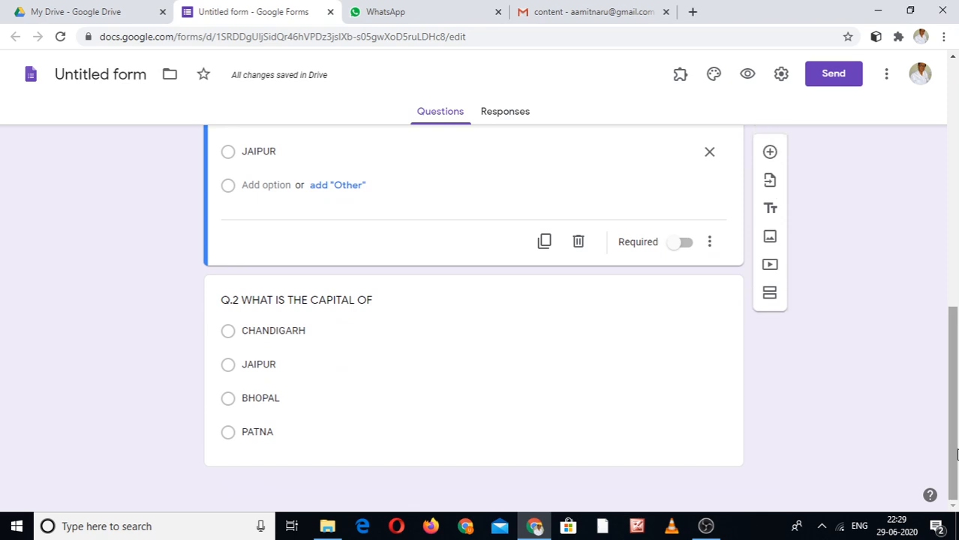
{"action": "left_click", "coordinate": [770, 153]}
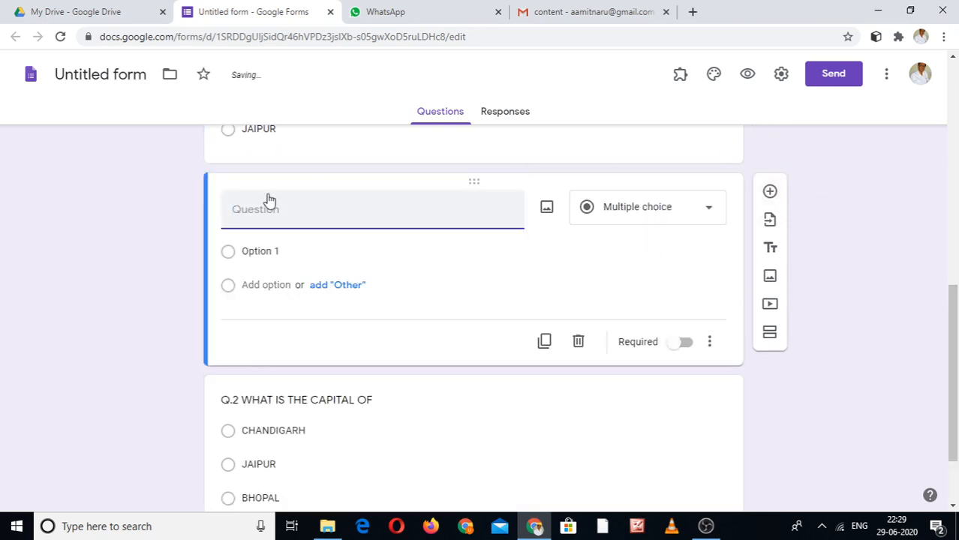
{"action": "type", "text": "WRITE A SHORT NOTE ON NEW DELHI"}
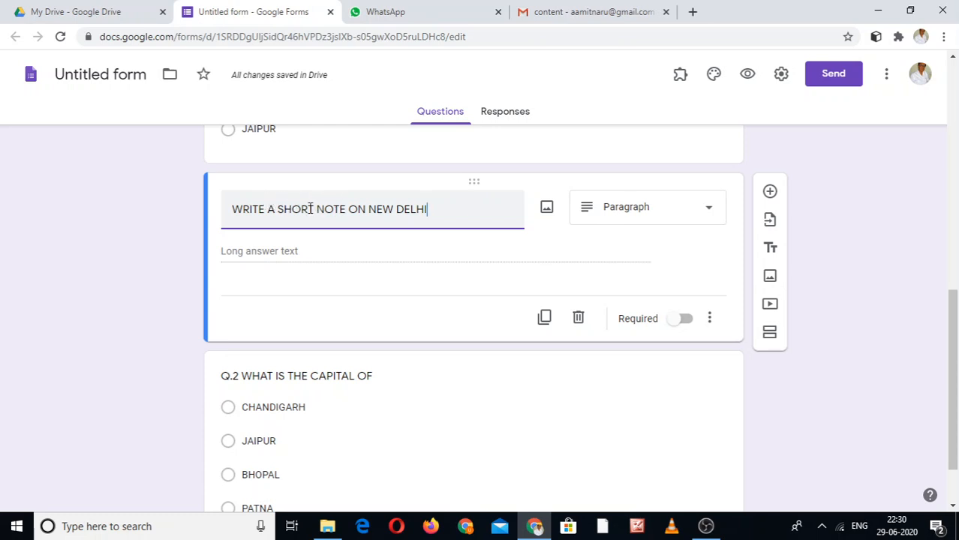
Step: Replace "A SHORT" with "100 WORDS" in the title of the paragraph question about New Delhi
{"action": "left_click", "coordinate": [316, 210]}
{"action": "key", "text": "BackSpace"}
{"action": "key", "text": "BackSpace"}
{"action": "key", "text": "BackSpace"}
{"action": "key", "text": "BackSpace"}
{"action": "key", "text": "BackSpace"}
{"action": "key", "text": "BackSpace"}
{"action": "key", "text": "BackSpace"}
{"action": "key", "text": "BackSpace"}
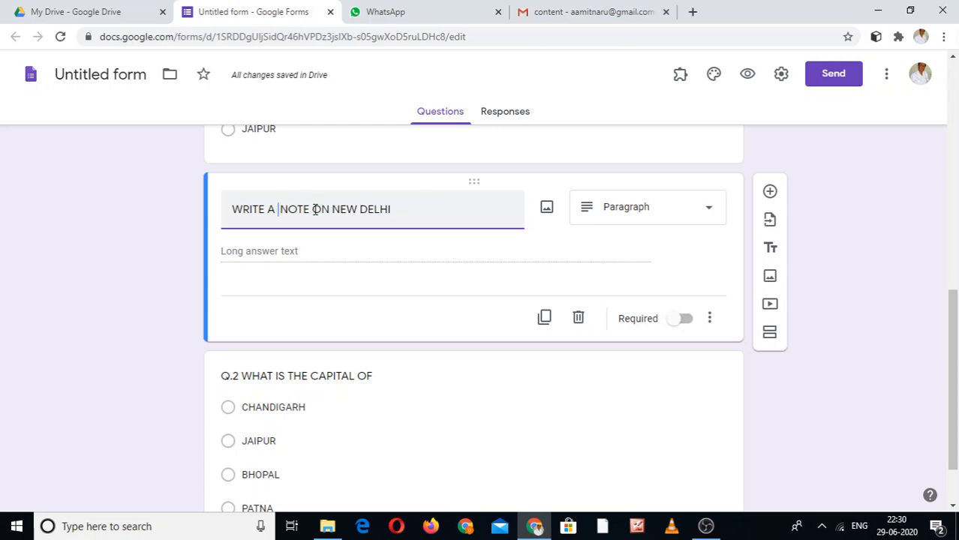
{"action": "type", "text": "100 WORDS"}
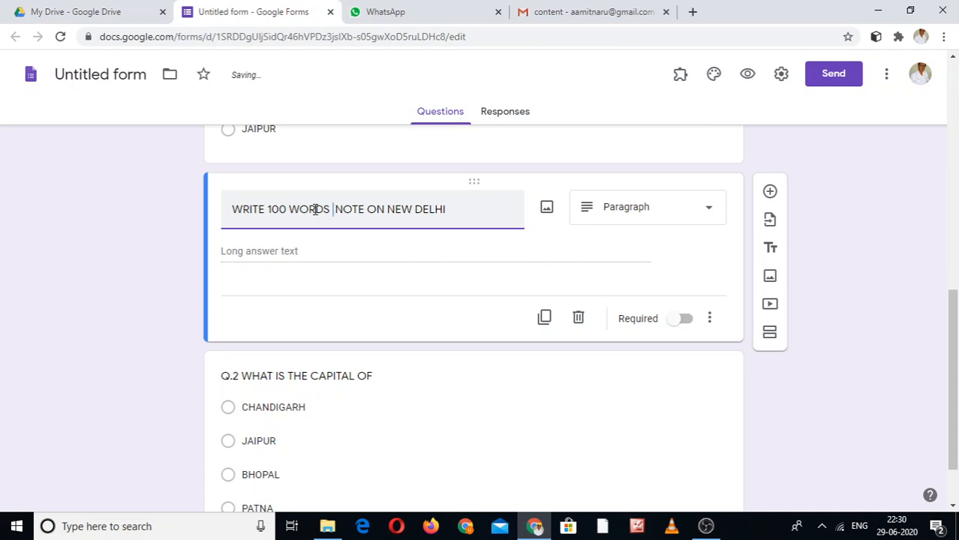
Step: Remove the word NOTE from the paragraph question's title so it reads WRITE 100 WORDS ON NEW DELHI
{"action": "left_click", "coordinate": [365, 210]}
{"action": "key", "text": "BackSpace"}
{"action": "key", "text": "BackSpace"}
{"action": "key", "text": "BackSpace"}
{"action": "key", "text": "BackSpace"}
{"action": "key", "text": "BackSpace"}
{"action": "key", "text": "BackSpace"}
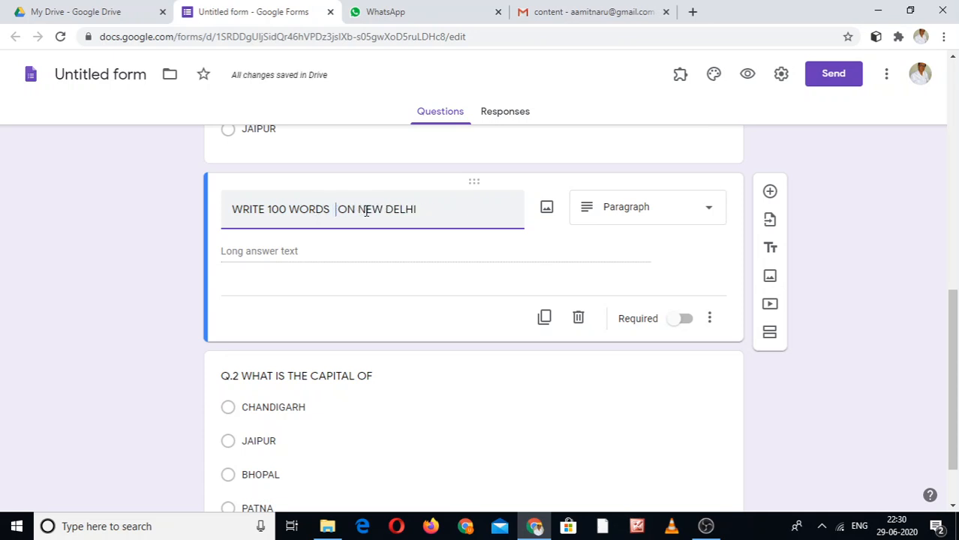
{"action": "key", "text": "BackSpace"}
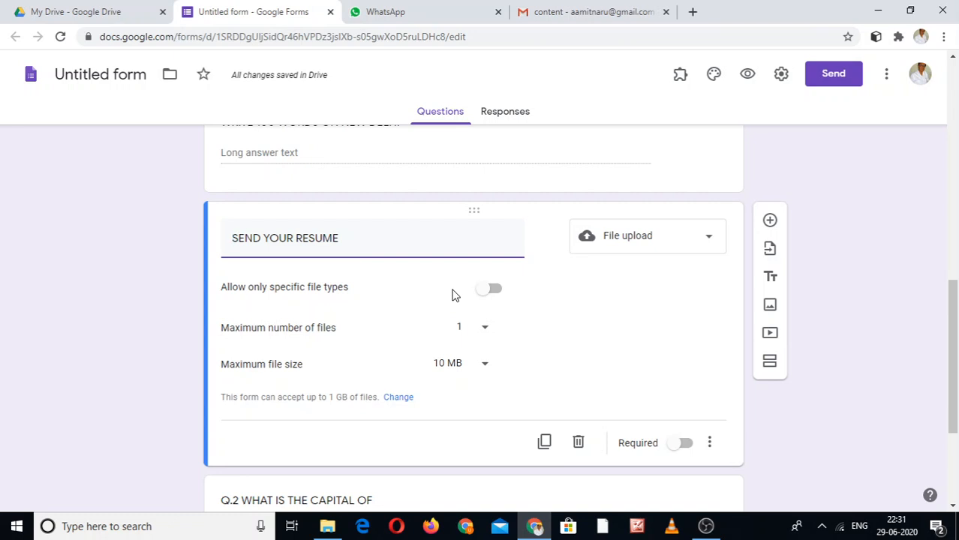
Step: Keep File upload as the SEND YOUR RESUME answer type and allow only PDF files
{"action": "left_click", "coordinate": [702, 241]}
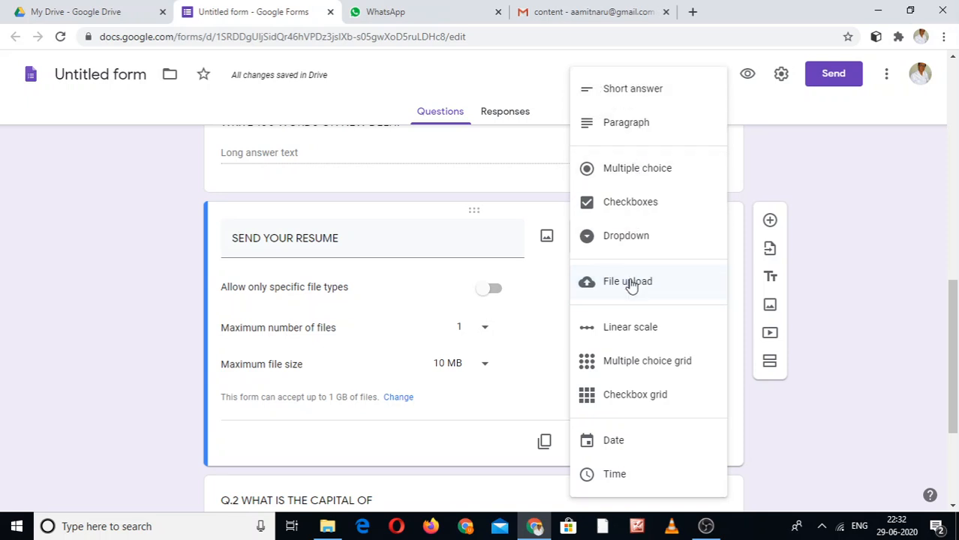
{"action": "left_click", "coordinate": [556, 356]}
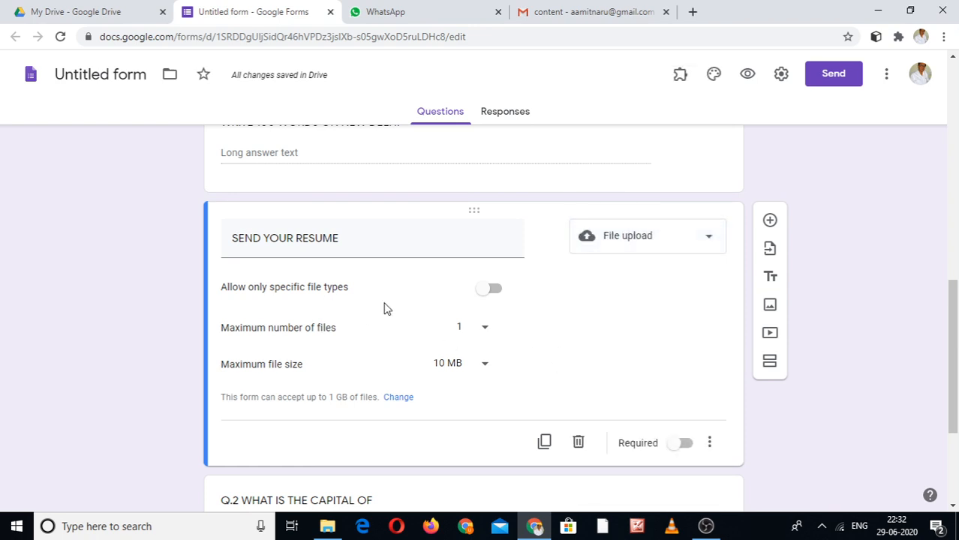
{"action": "left_click", "coordinate": [499, 296]}
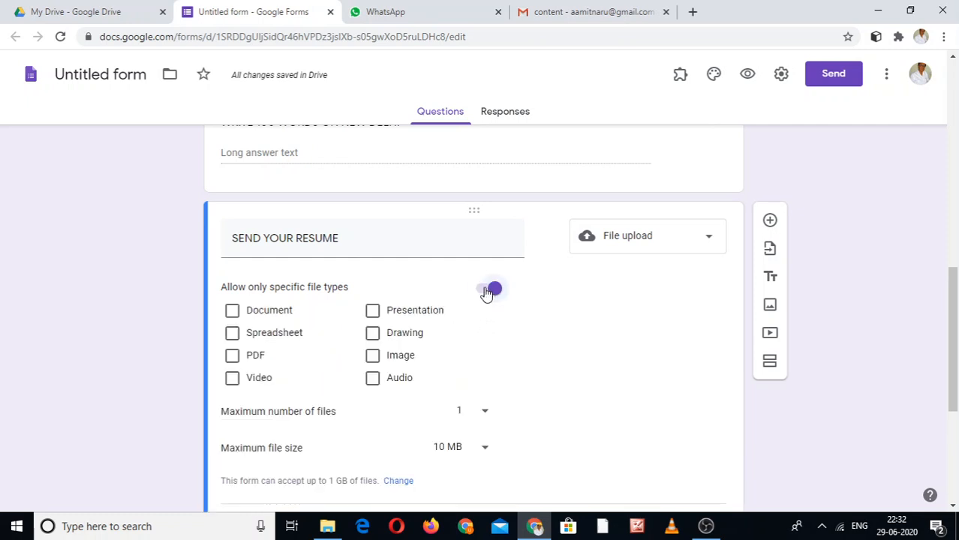
{"action": "left_click", "coordinate": [232, 357]}
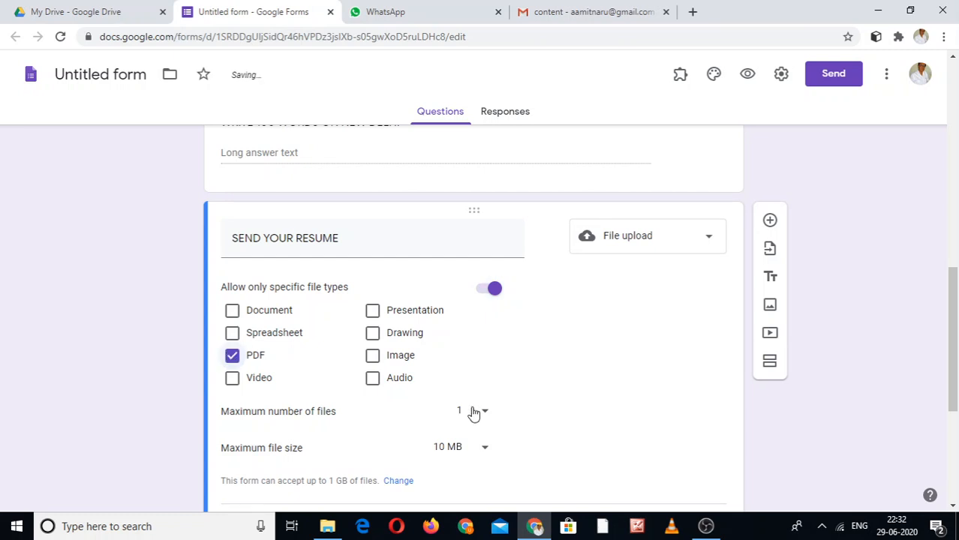
Step: Review the choices for maximum number of files, maximum file size and answer type on the SEND YOUR RESUME question
{"action": "left_click", "coordinate": [484, 415]}
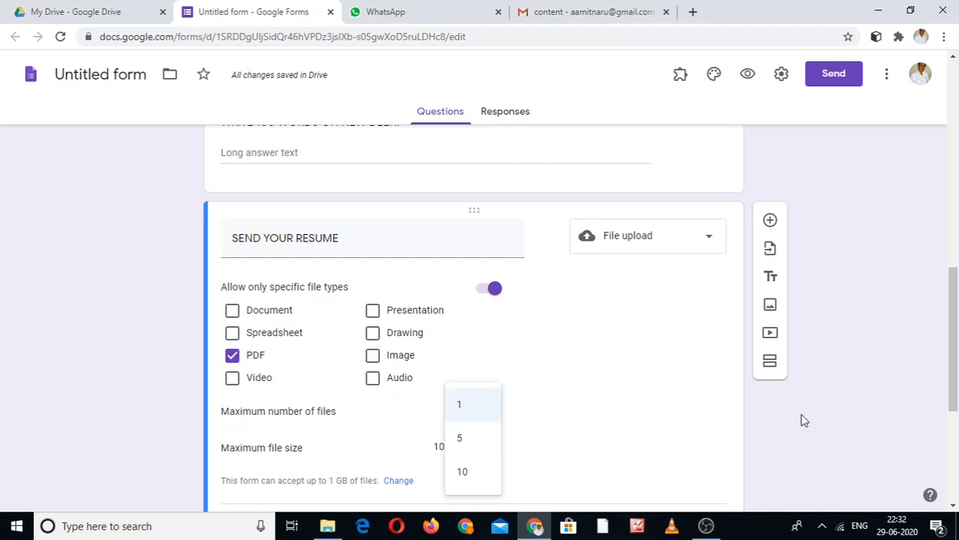
{"action": "scroll", "coordinate": [954, 508], "scroll_direction": "down", "scroll_amount": 3}
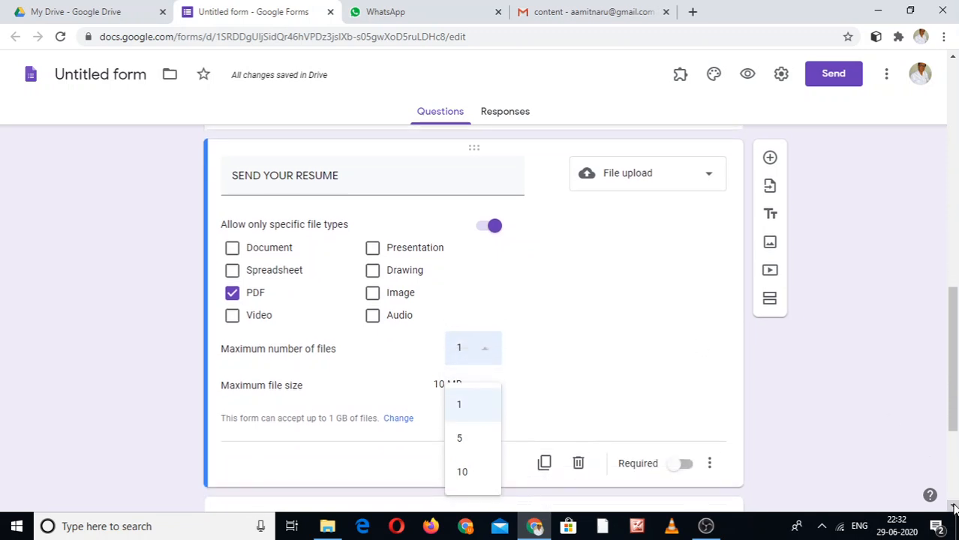
{"action": "left_click", "coordinate": [609, 347]}
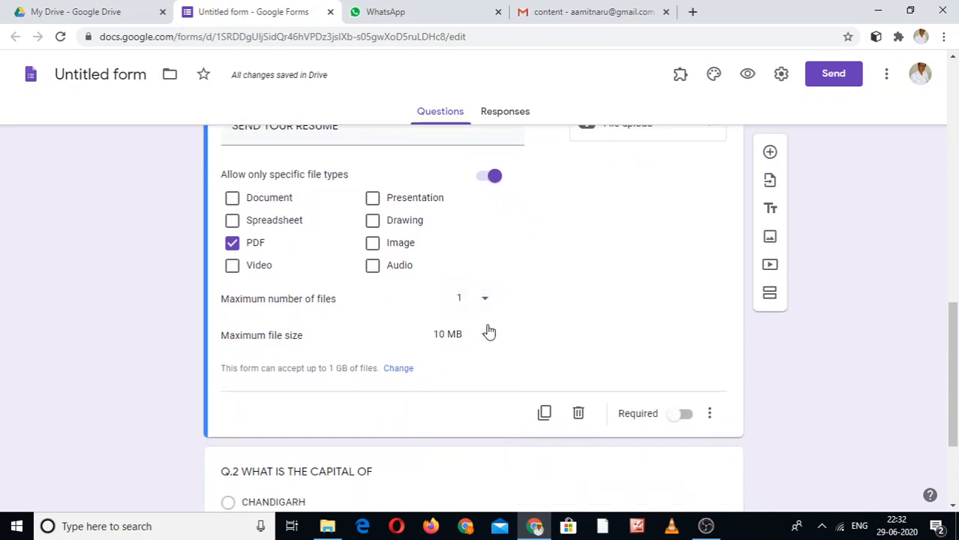
{"action": "left_click", "coordinate": [486, 337]}
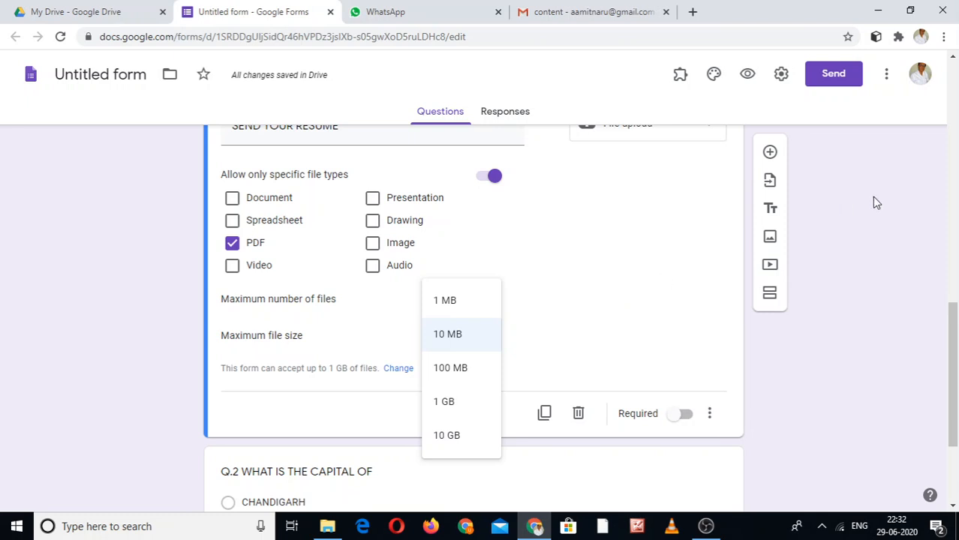
{"action": "left_click", "coordinate": [953, 58]}
{"action": "left_click_drag", "start_coordinate": [953, 58], "coordinate": [953, 59]}
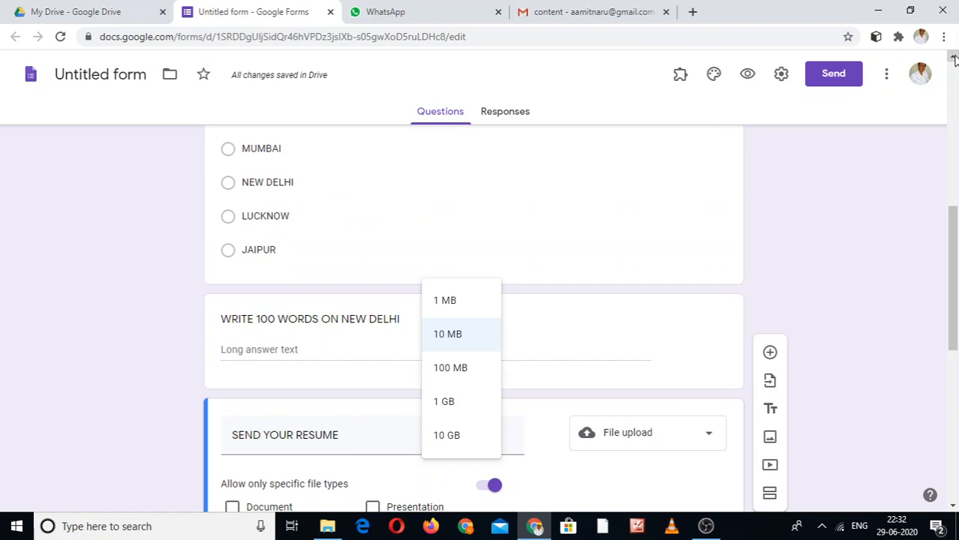
{"action": "left_click", "coordinate": [708, 441]}
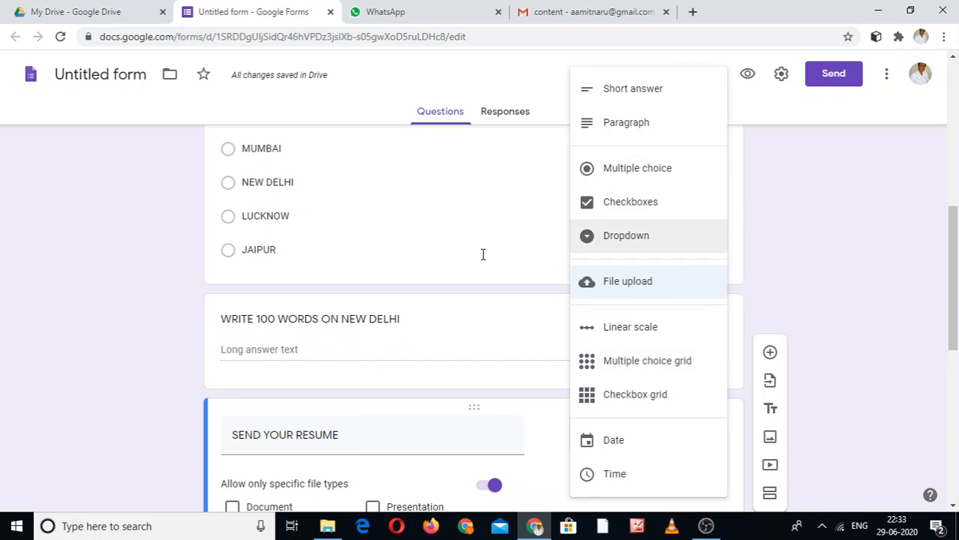
Step: Make the NAME OF THE STUDENT, CLASS? and MOBILE NUMBER questions required
{"action": "scroll", "coordinate": [555, 346], "scroll_direction": "up", "scroll_amount": 8}
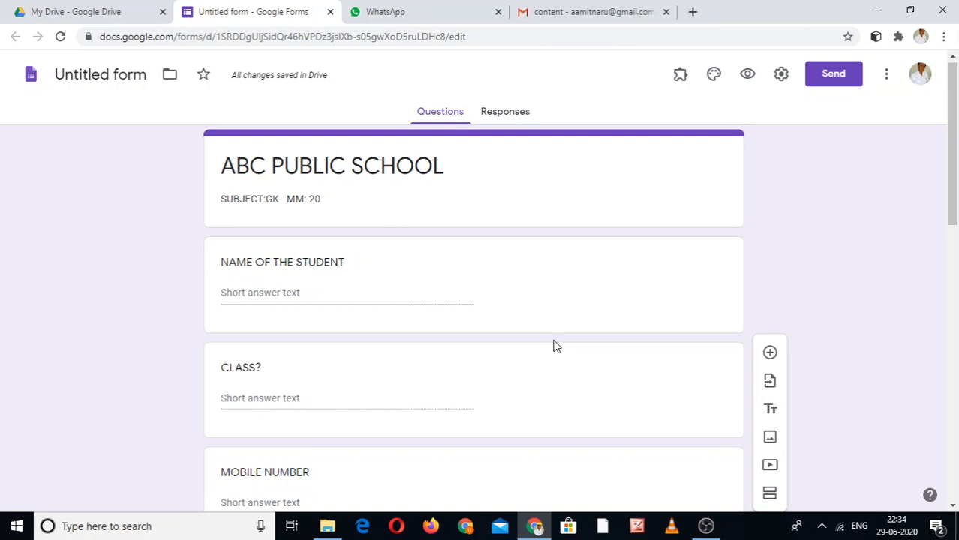
{"action": "left_click", "coordinate": [345, 262]}
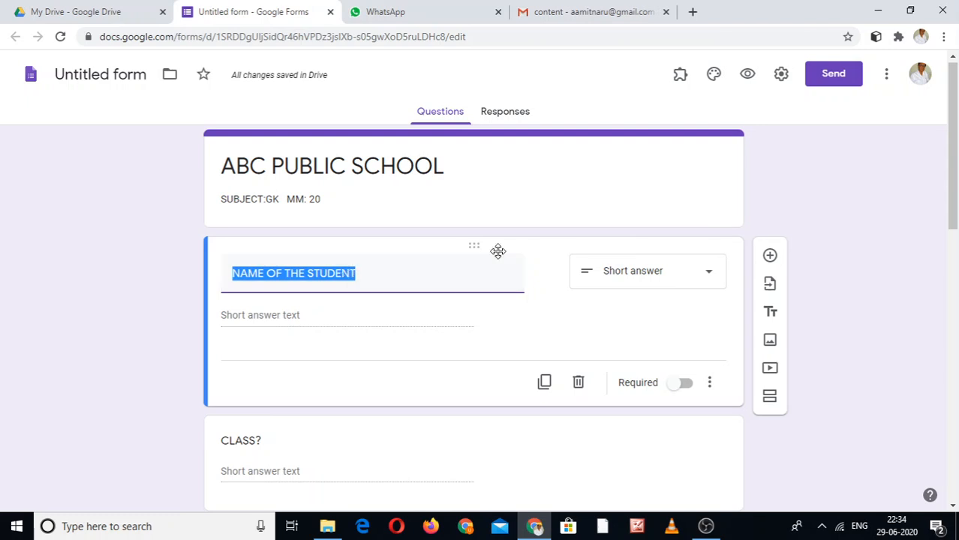
{"action": "left_click", "coordinate": [686, 385]}
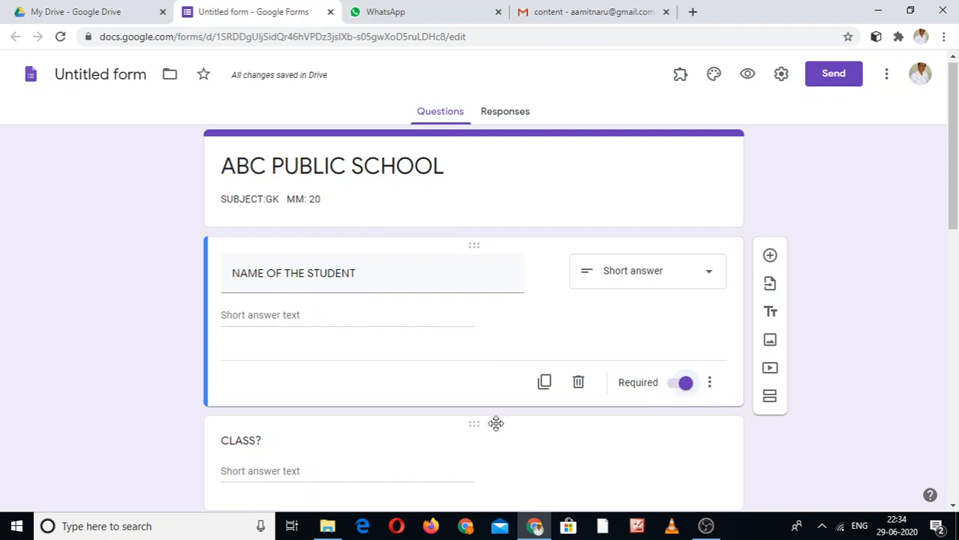
{"action": "left_click", "coordinate": [364, 469]}
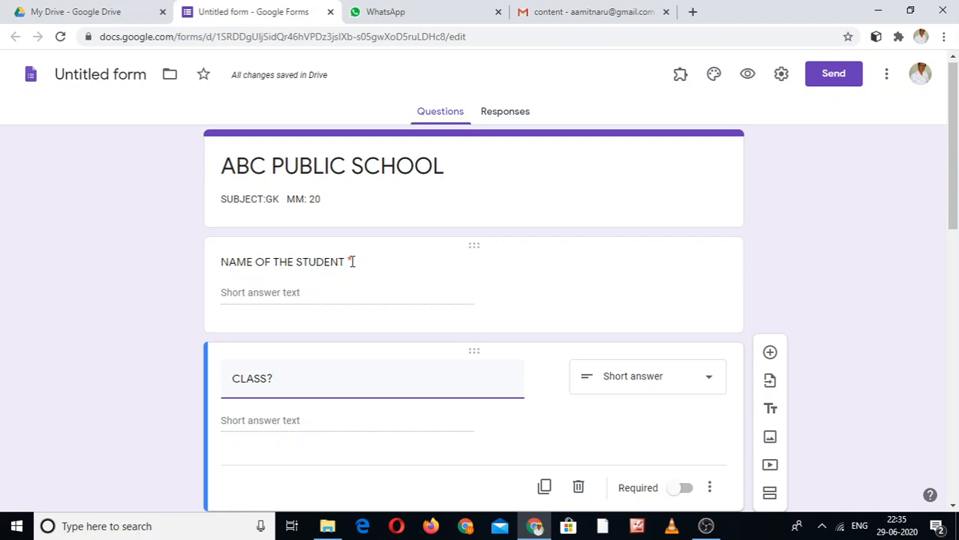
{"action": "left_click", "coordinate": [953, 507]}
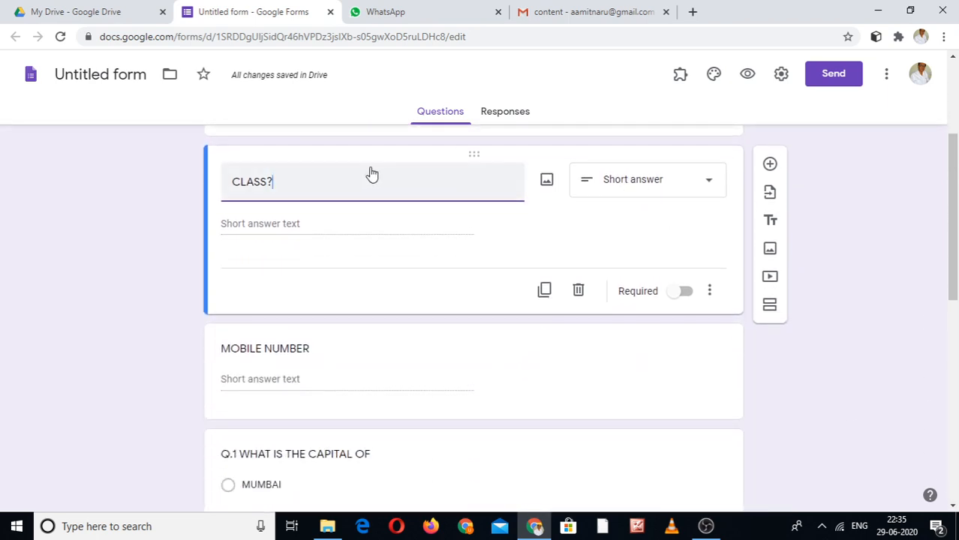
{"action": "left_click", "coordinate": [686, 297]}
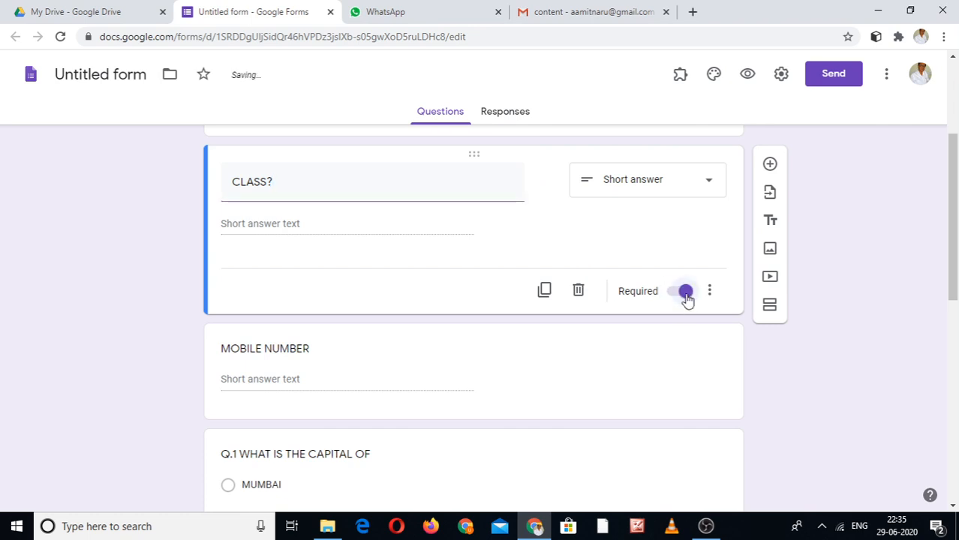
{"action": "left_click", "coordinate": [289, 379]}
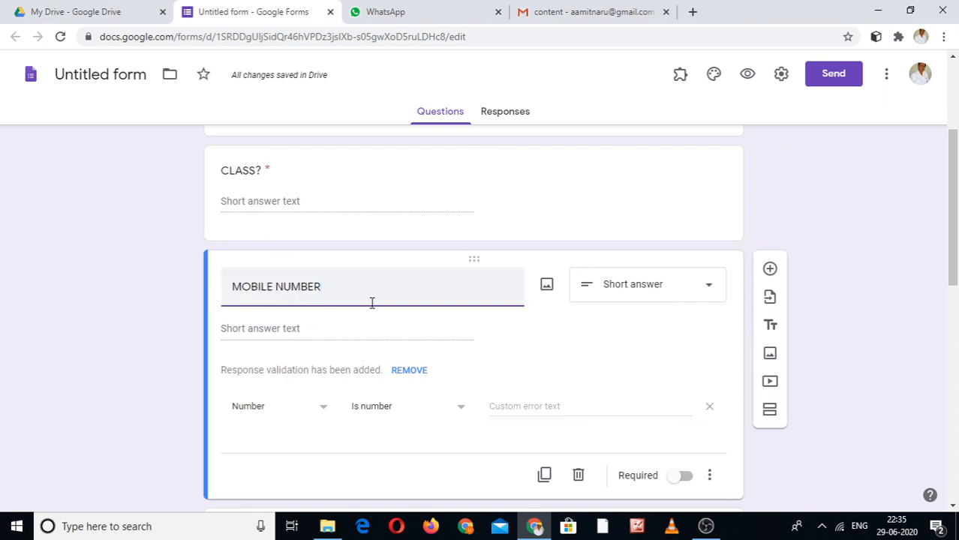
{"action": "left_click", "coordinate": [683, 478]}
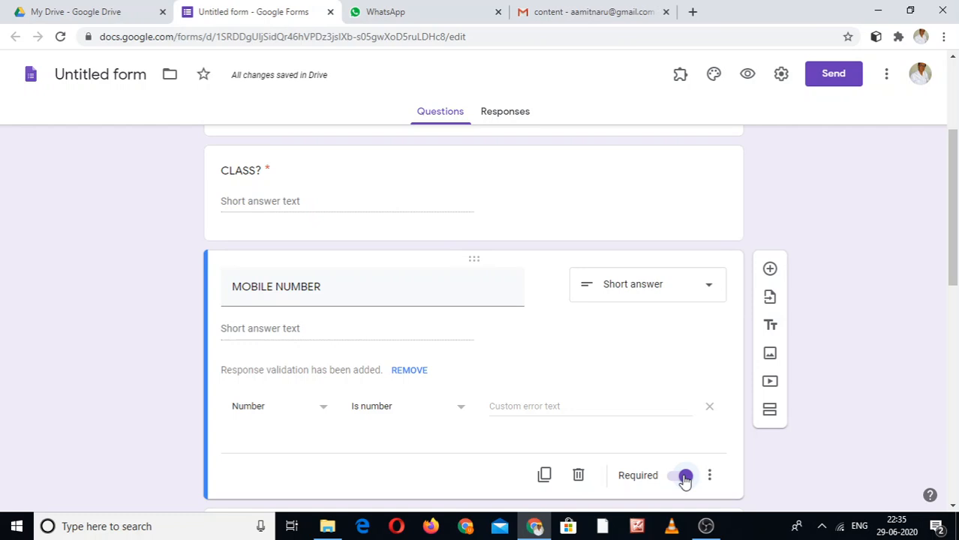
Step: Turn on collecting email addresses in the form's general settings and check the choices for the maximum size of all uploaded files
{"action": "scroll", "coordinate": [827, 229], "scroll_direction": "up", "scroll_amount": 3}
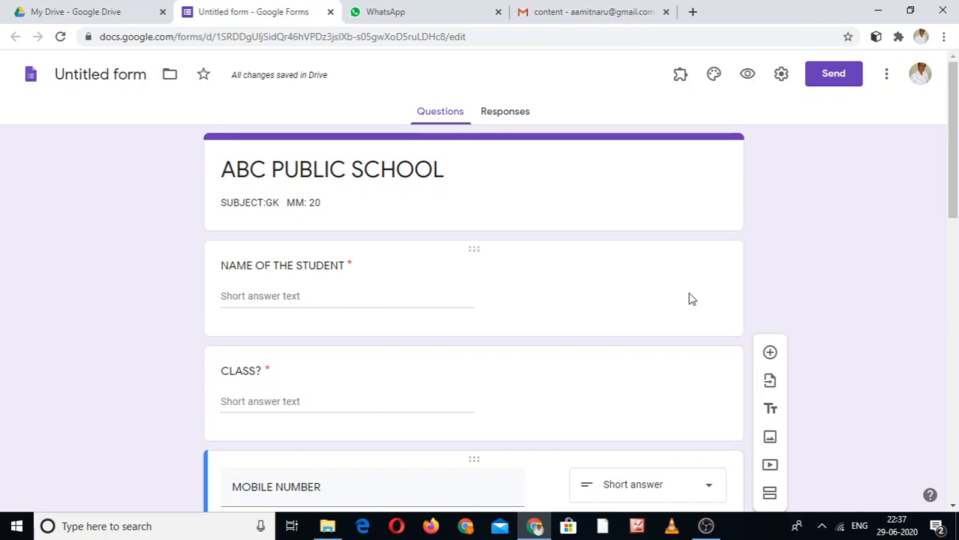
{"action": "left_click", "coordinate": [781, 75]}
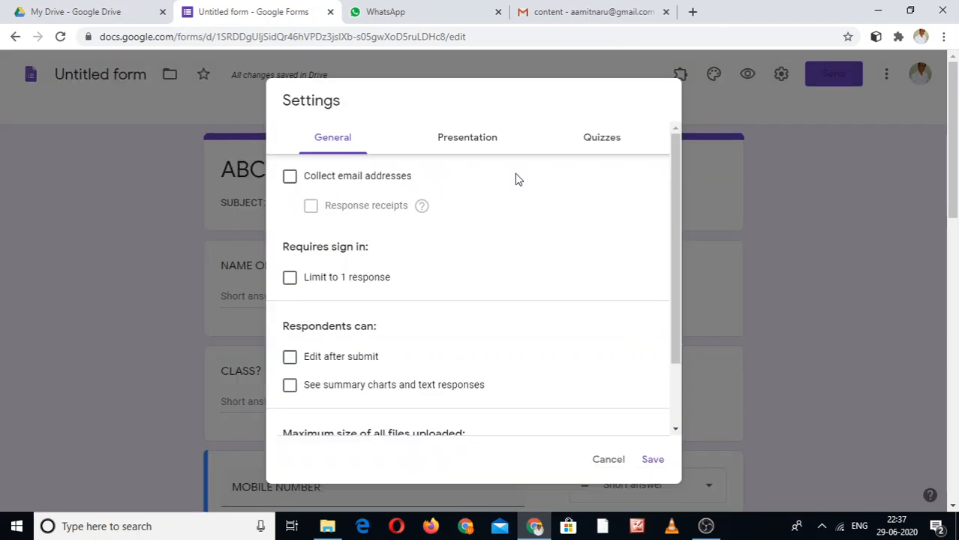
{"action": "left_click", "coordinate": [289, 177]}
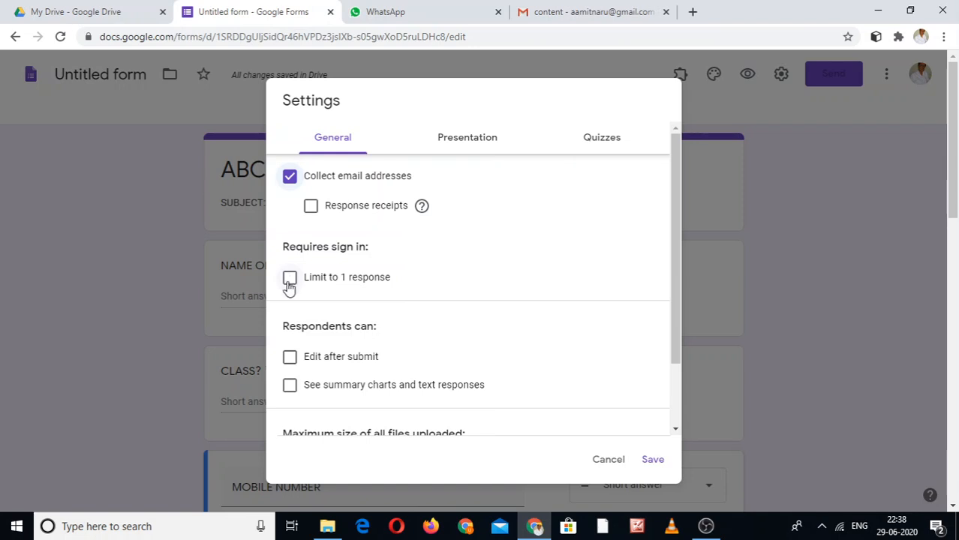
{"action": "left_click", "coordinate": [676, 433]}
{"action": "left_click", "coordinate": [676, 433]}
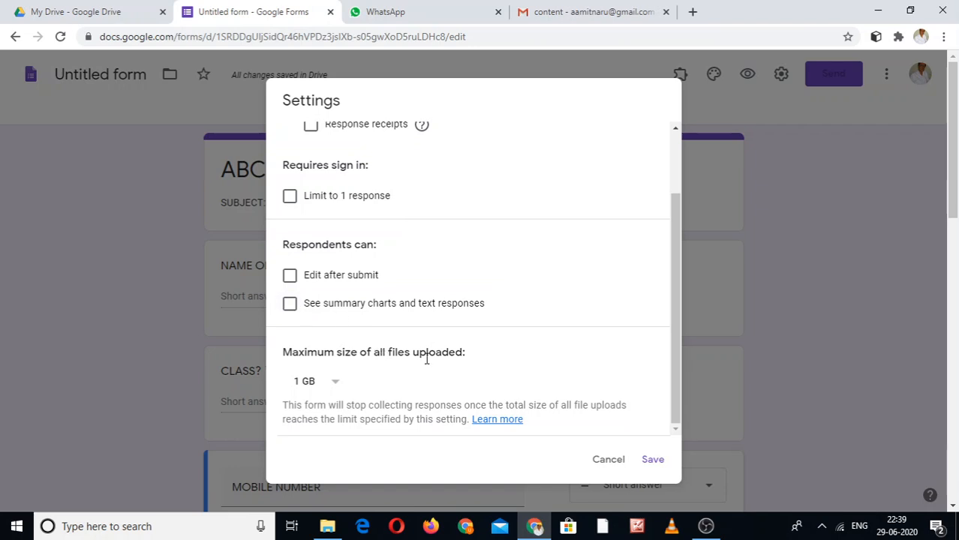
{"action": "left_click", "coordinate": [335, 385]}
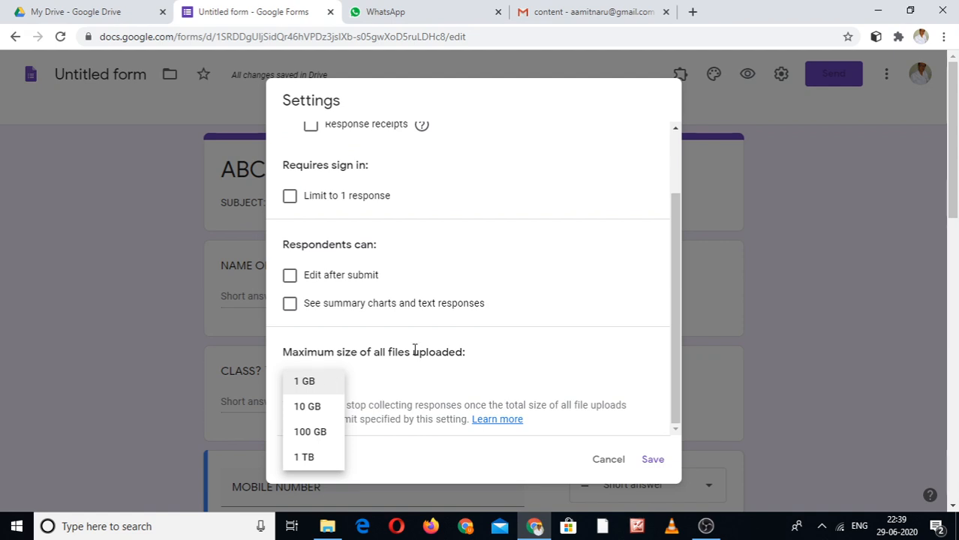
{"action": "left_click", "coordinate": [674, 161]}
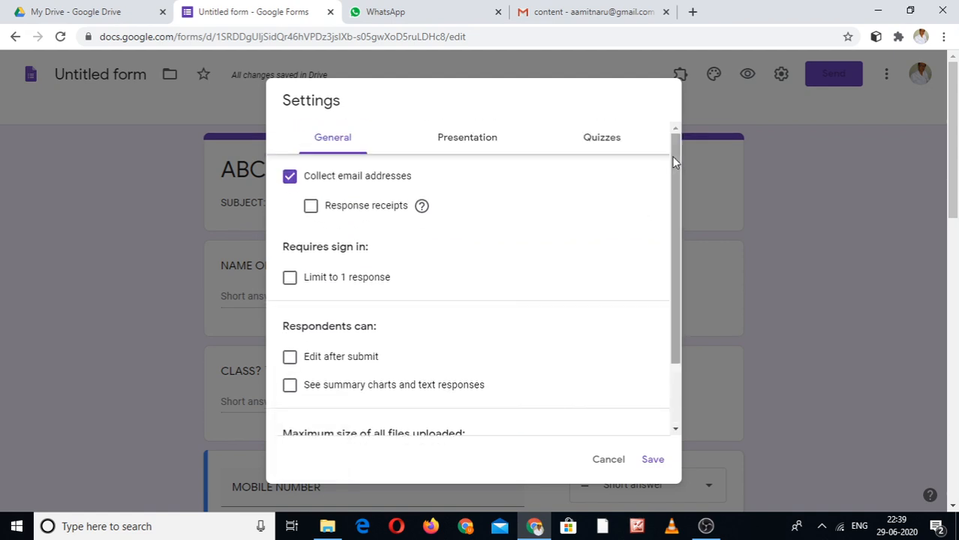
Step: Enable the progress bar in the presentation settings and begin the confirmation message with DEAR STUDENT
{"action": "left_click", "coordinate": [481, 143]}
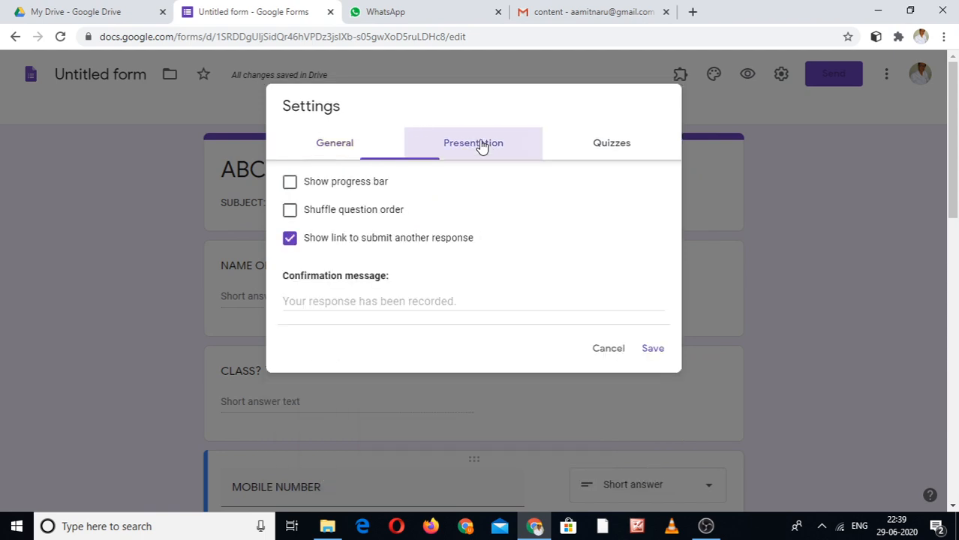
{"action": "left_click", "coordinate": [290, 183]}
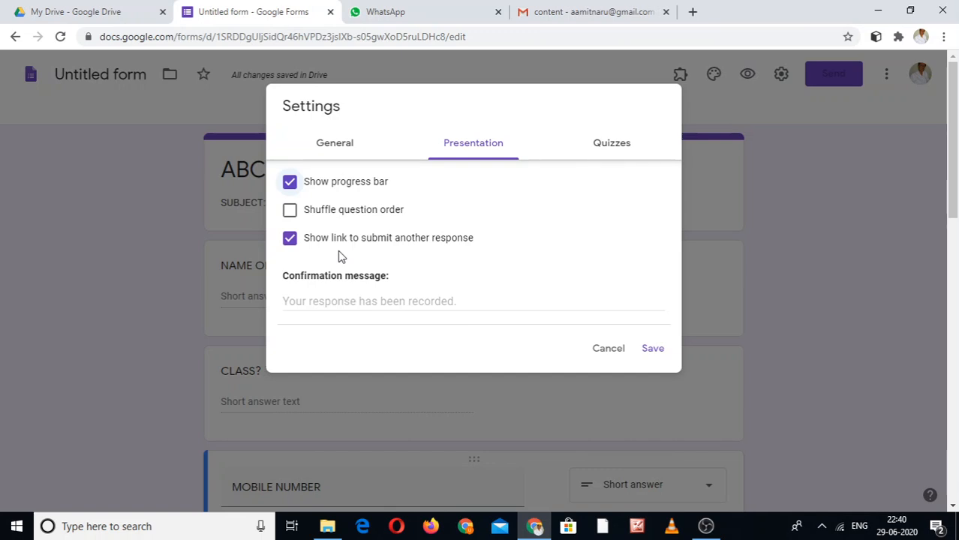
{"action": "left_click", "coordinate": [344, 299]}
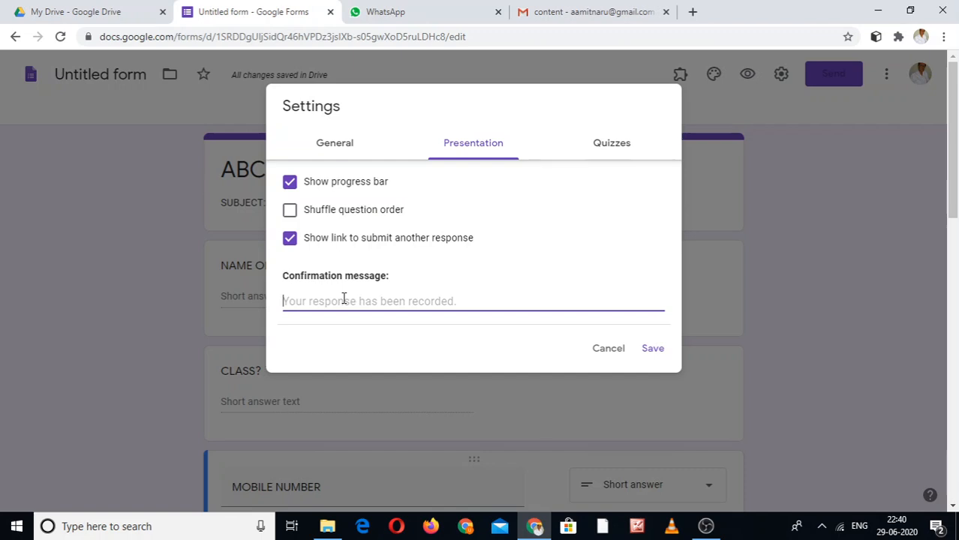
{"action": "type", "text": "DEAR STUDENT"}
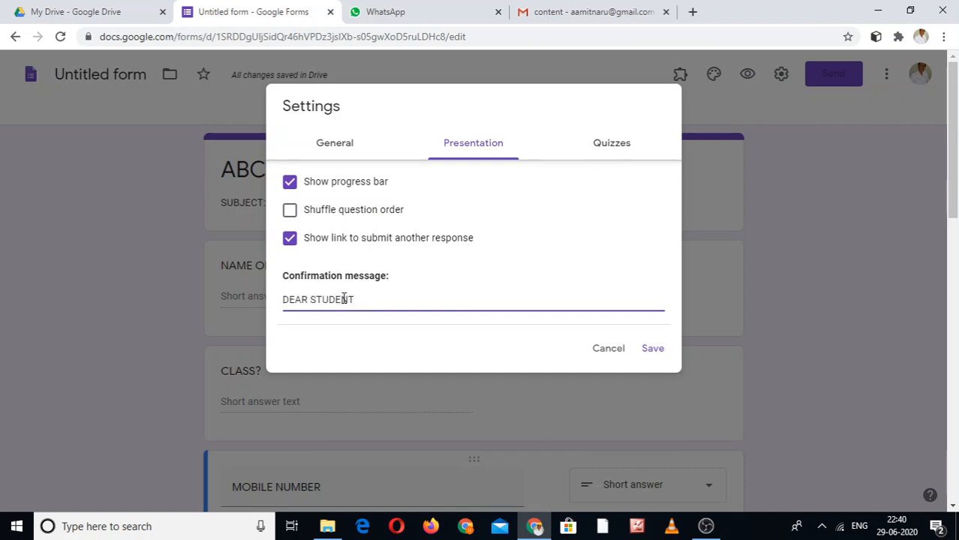
Step: Add the line THANKS TO PARTICIPATE IN CLASS TEST. to the confirmation message, separated from DEAR STUDENT by a blank line
{"action": "key", "text": "Return"}
{"action": "key", "text": "Return"}
{"action": "type", "text": "GOOD"}
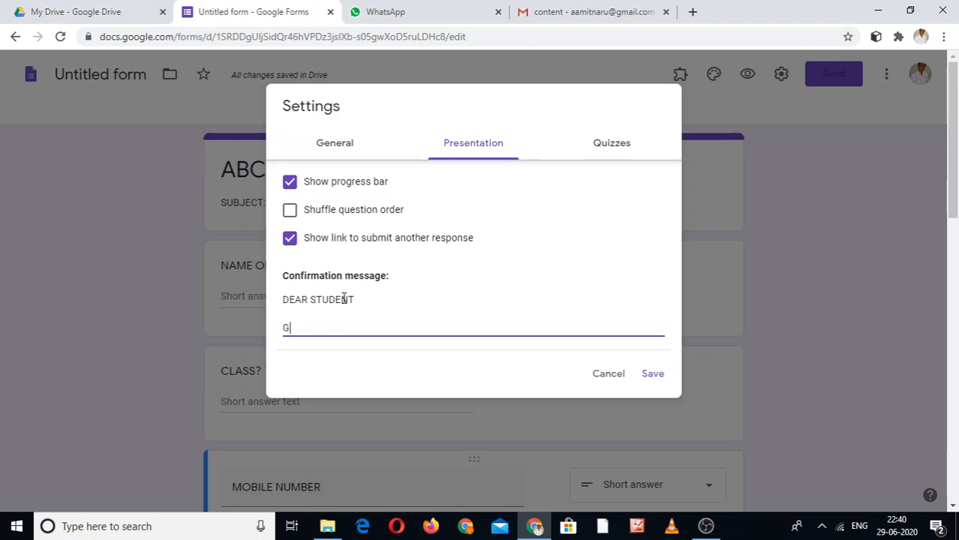
{"action": "key", "text": "BackSpace"}
{"action": "key", "text": "BackSpace"}
{"action": "key", "text": "BackSpace"}
{"action": "key", "text": "BackSpace"}
{"action": "type", "text": "THANKS TO ARTICIPAT"}
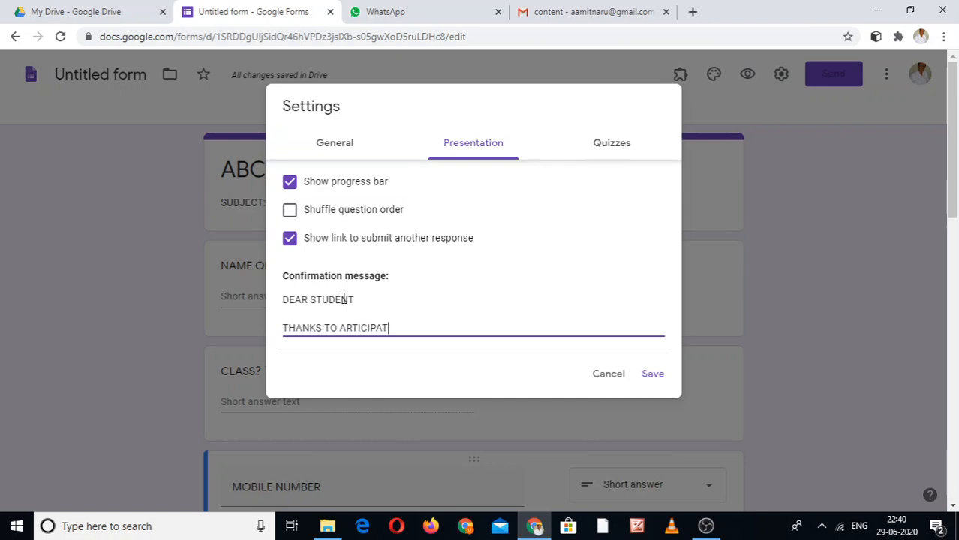
{"action": "type", "text": "E IN CLAS"}
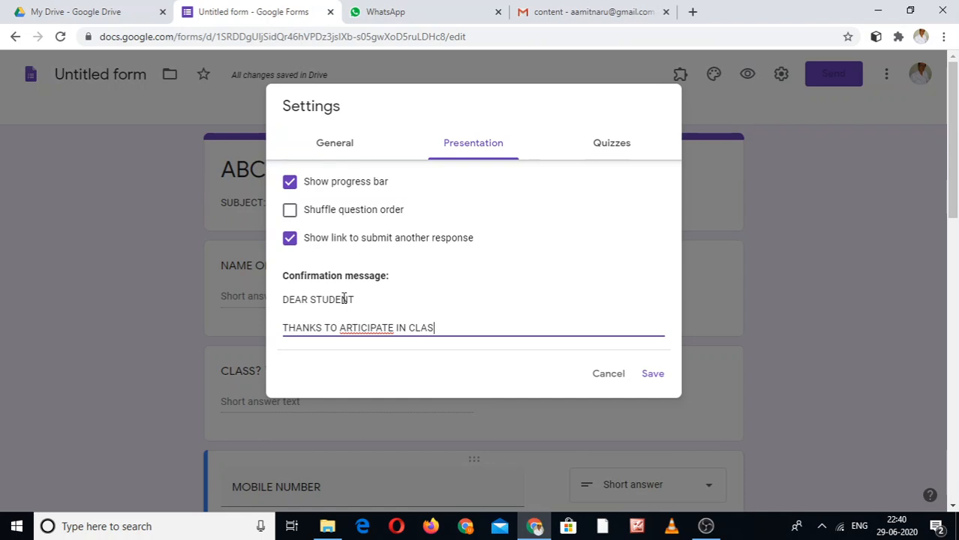
{"action": "type", "text": "S TEST."}
{"action": "left_click", "coordinate": [340, 326]}
{"action": "type", "text": "P"}
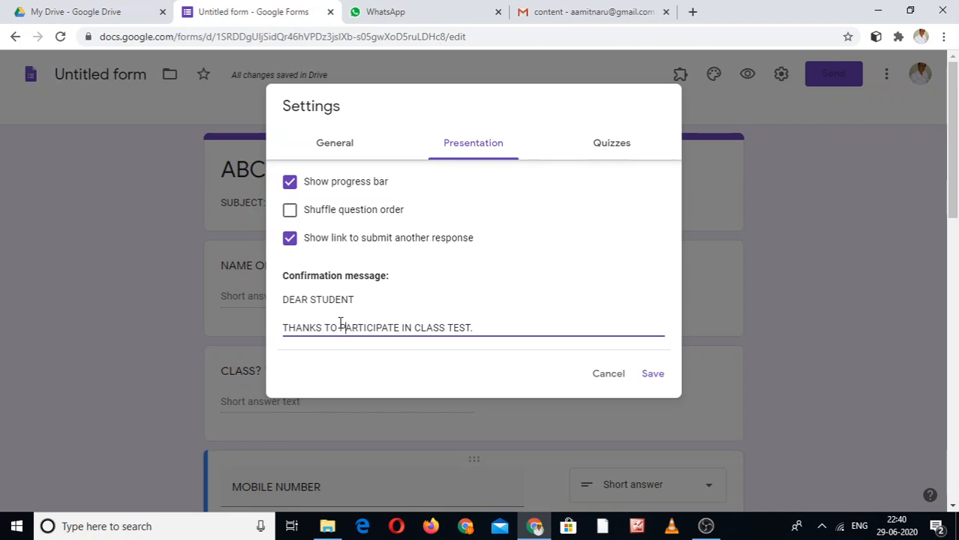
{"action": "left_click", "coordinate": [477, 328]}
Step: Make the form a quiz with grades released immediately after each submission, and save the settings
{"action": "left_click", "coordinate": [609, 150]}
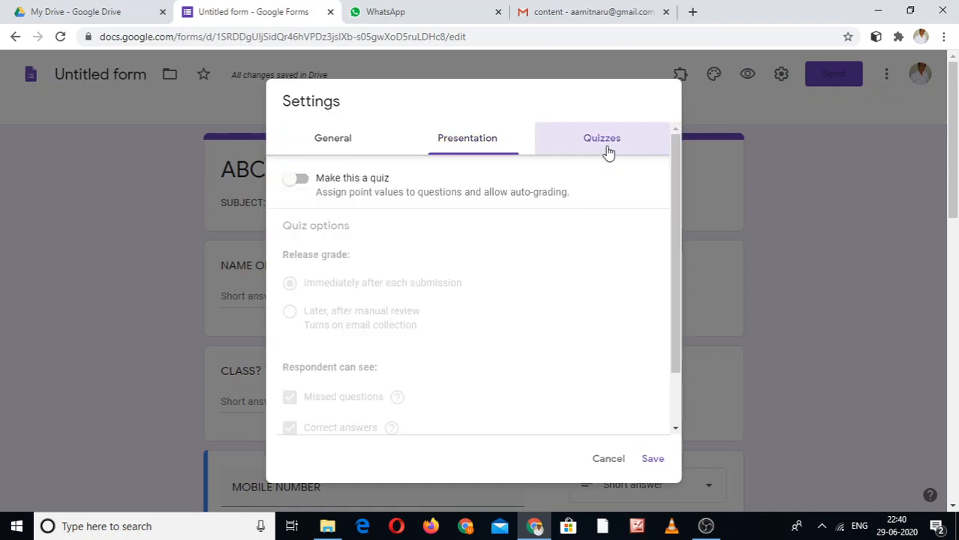
{"action": "left_click", "coordinate": [300, 180]}
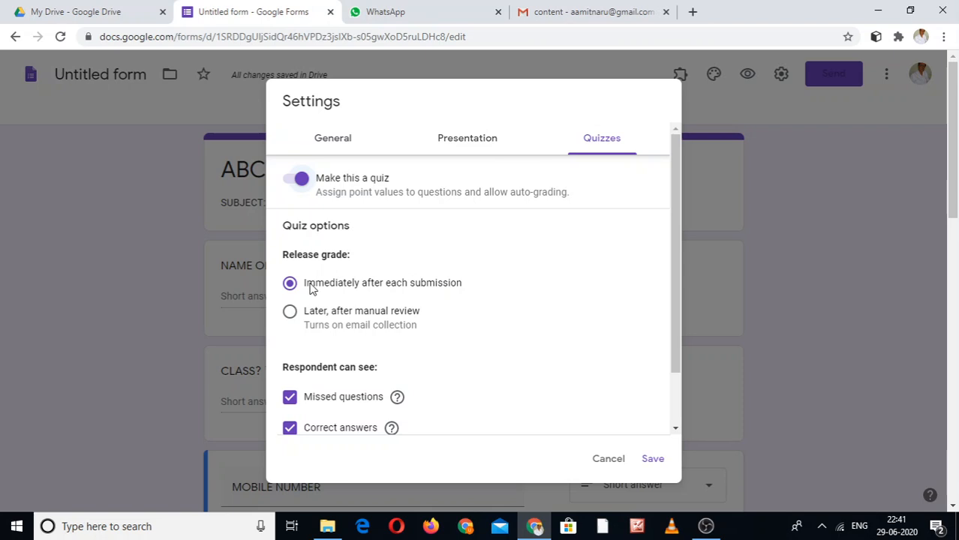
{"action": "left_click", "coordinate": [291, 318]}
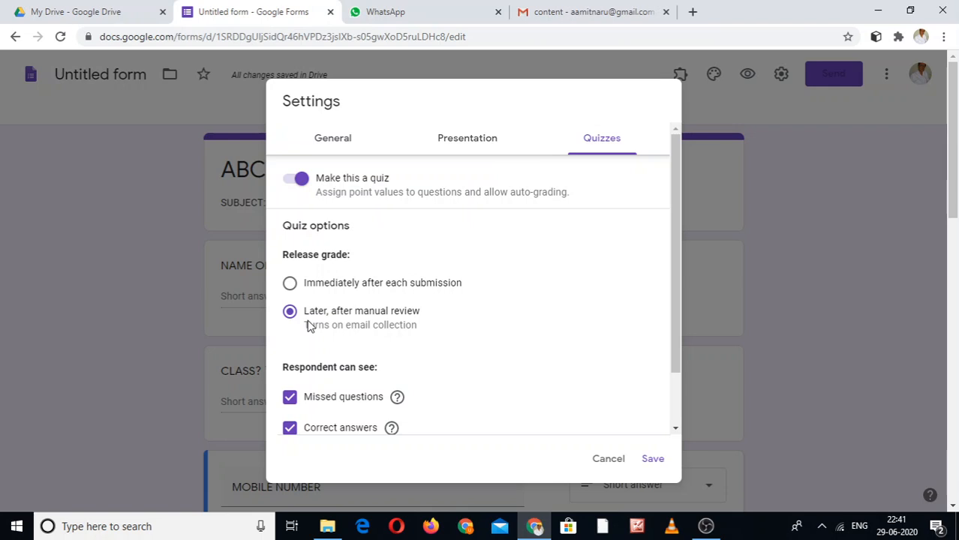
{"action": "left_click", "coordinate": [290, 285]}
{"action": "left_click", "coordinate": [675, 428]}
{"action": "left_click", "coordinate": [675, 429]}
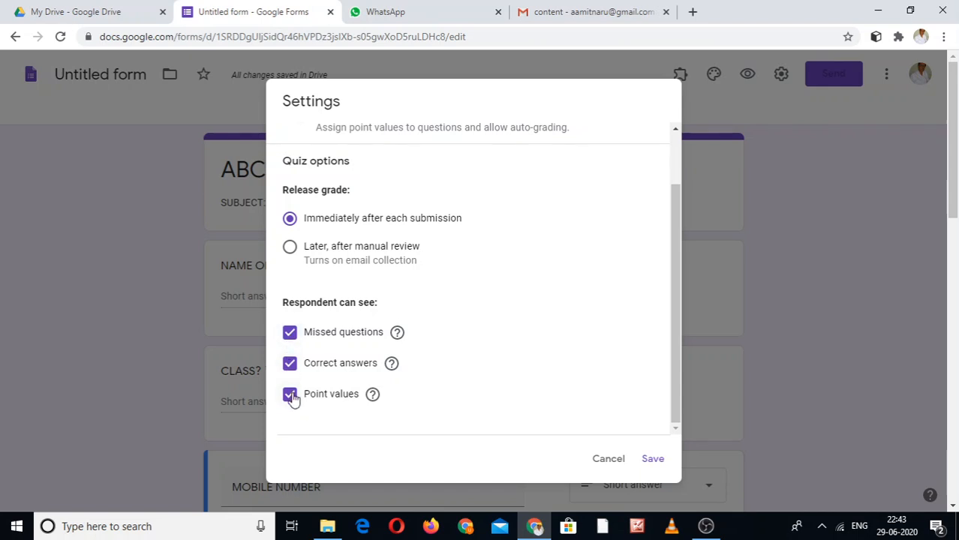
{"action": "left_click", "coordinate": [651, 460]}
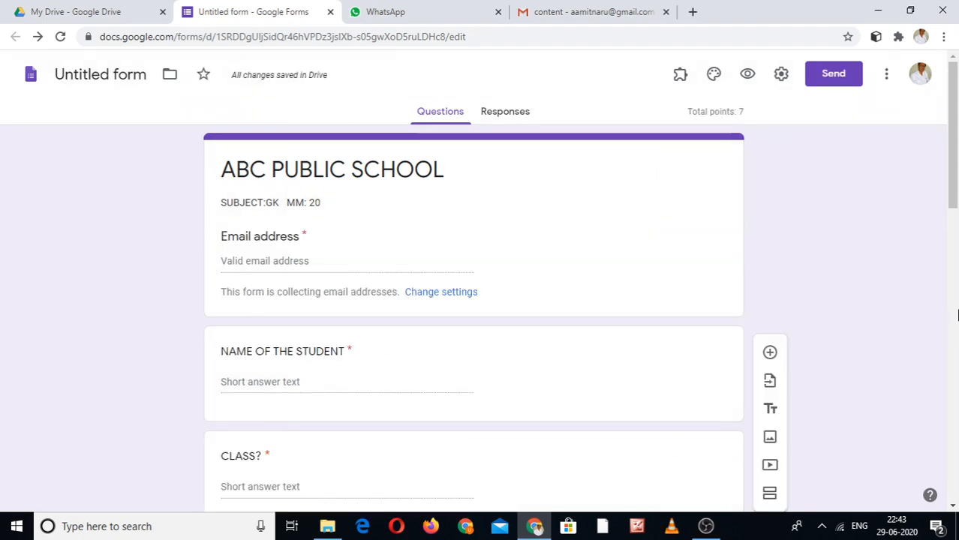
Step: Review the quiz settings for grade release and what respondents can see, and save them
{"action": "left_click", "coordinate": [957, 315]}
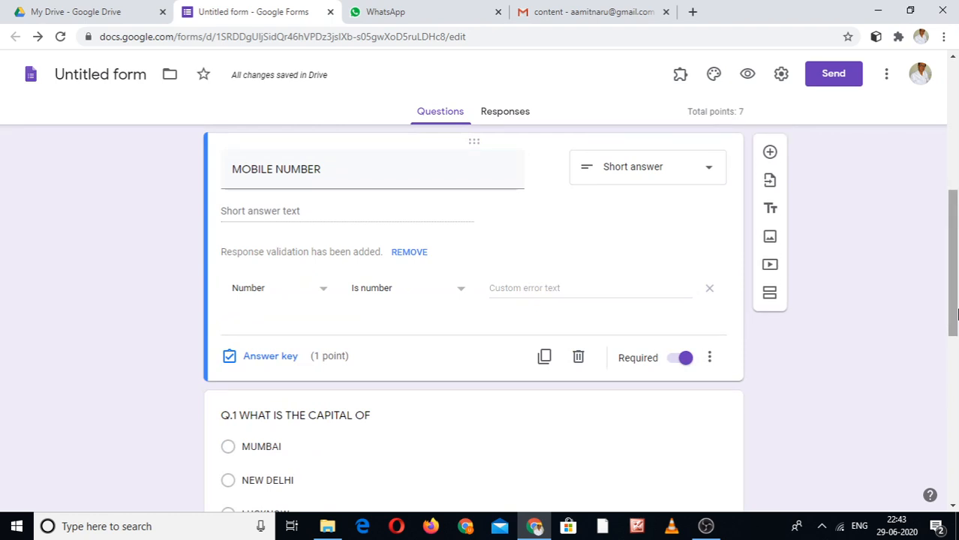
{"action": "left_click", "coordinate": [782, 75]}
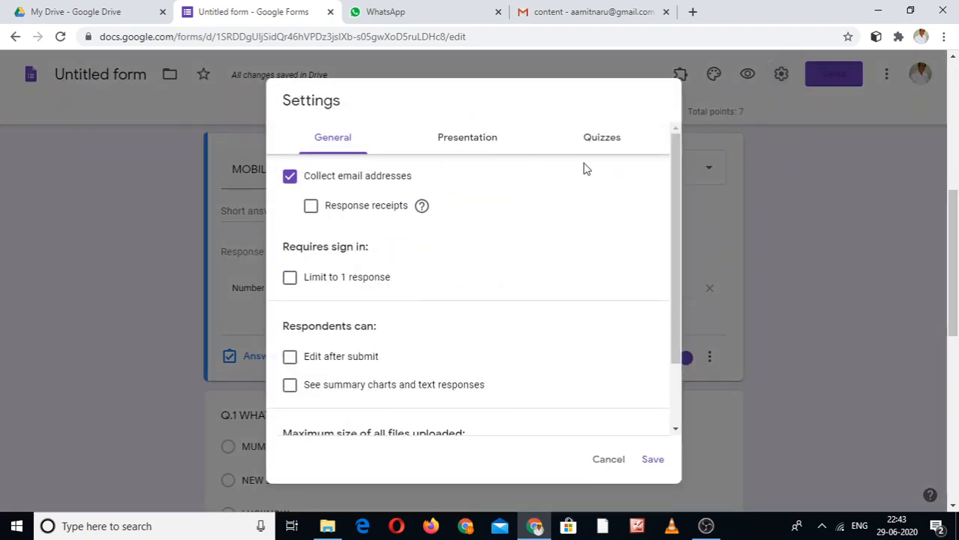
{"action": "left_click", "coordinate": [604, 142]}
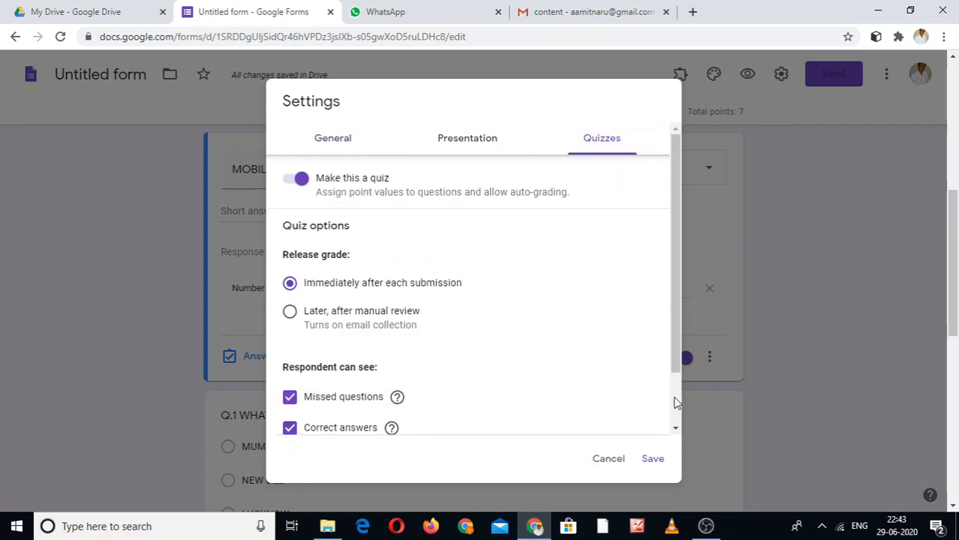
{"action": "scroll", "coordinate": [673, 396], "scroll_direction": "down", "scroll_amount": 2}
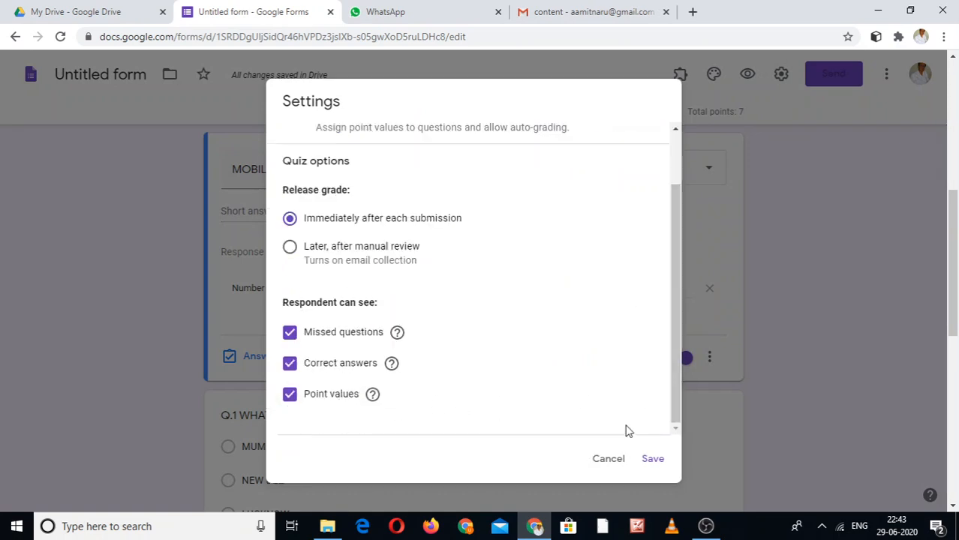
{"action": "left_click", "coordinate": [651, 459]}
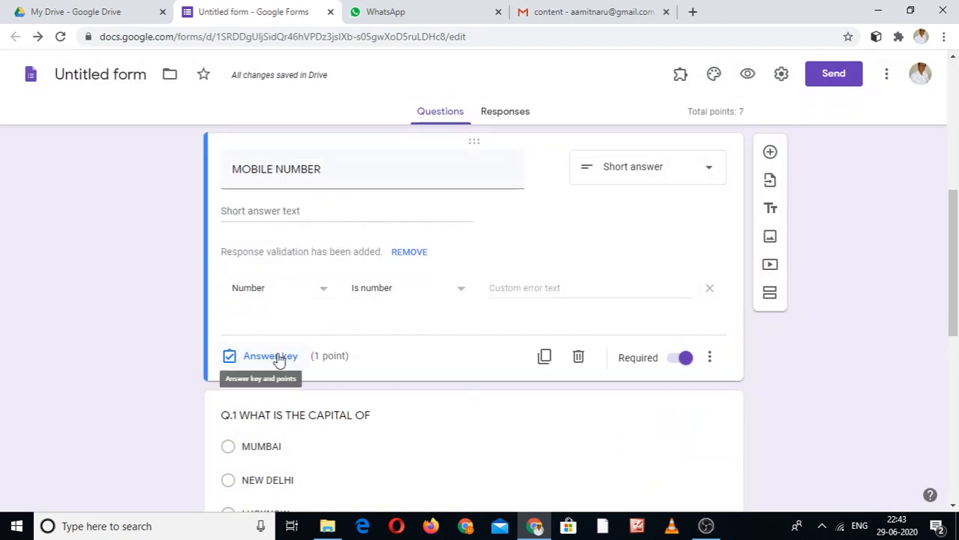
Step: Mark NEW DELHI as the correct answer in the answer key of Q.1 about the capital of India
{"action": "left_click", "coordinate": [956, 416]}
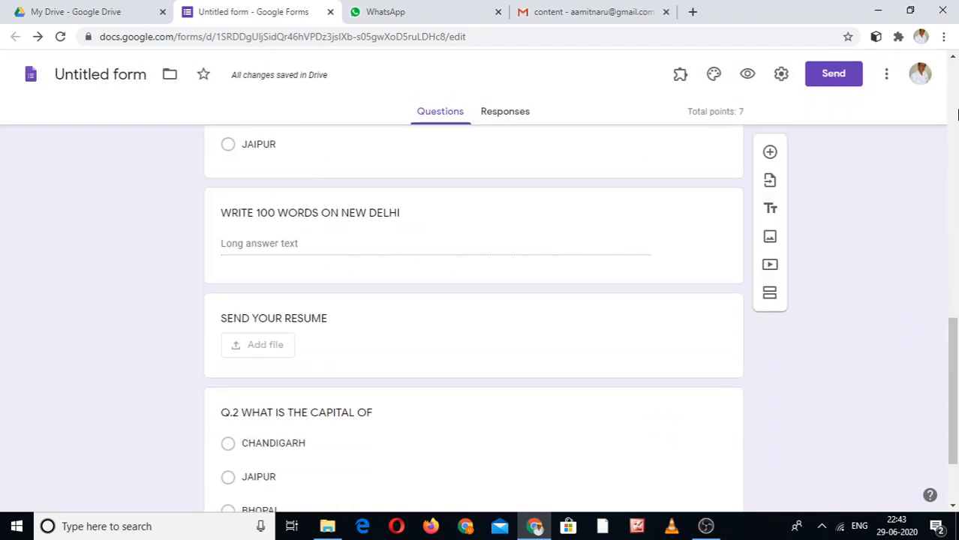
{"action": "left_click", "coordinate": [954, 61]}
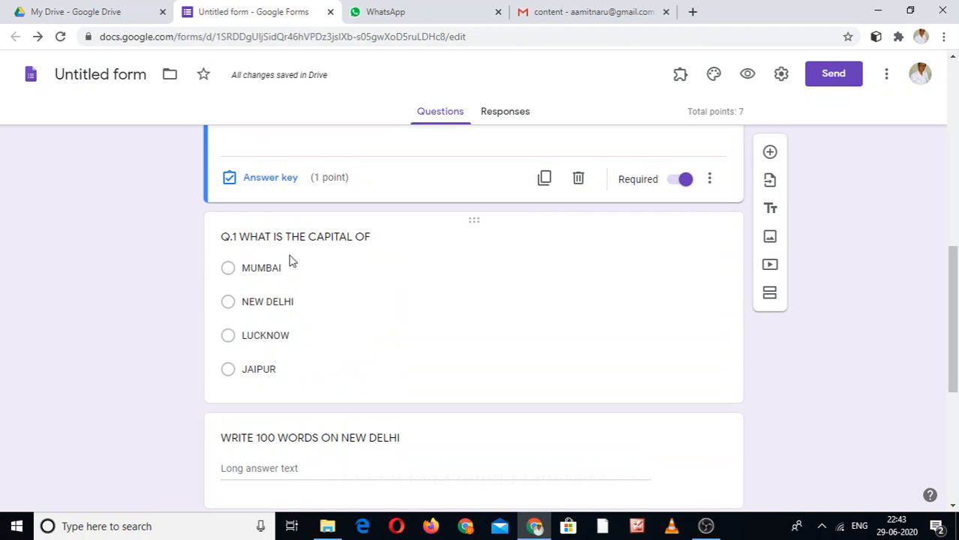
{"action": "left_click", "coordinate": [278, 273]}
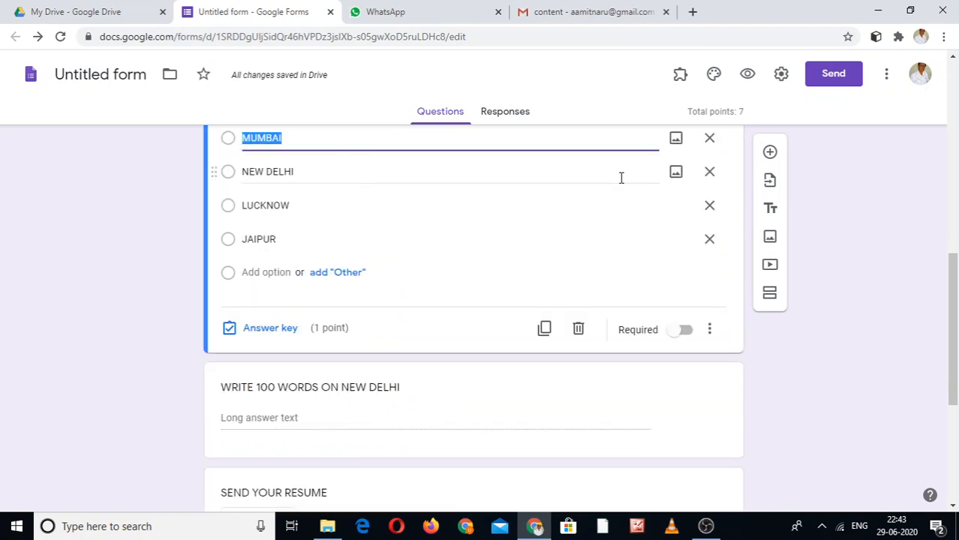
{"action": "left_click", "coordinate": [955, 60]}
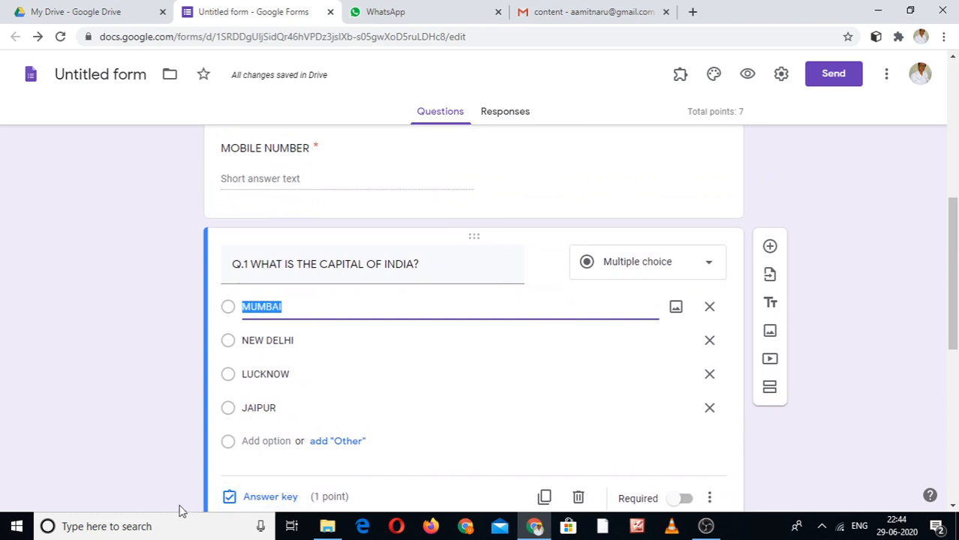
{"action": "left_click", "coordinate": [259, 499]}
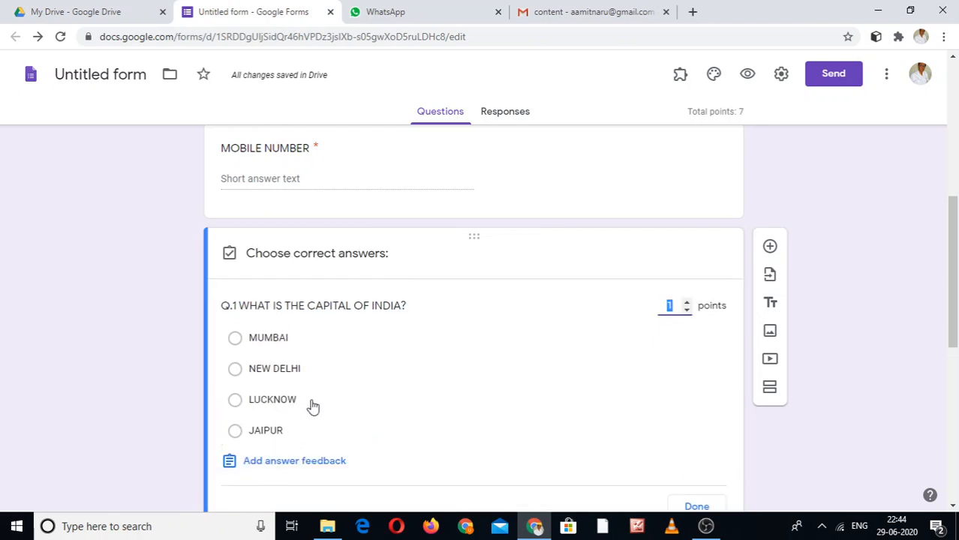
{"action": "left_click", "coordinate": [264, 376]}
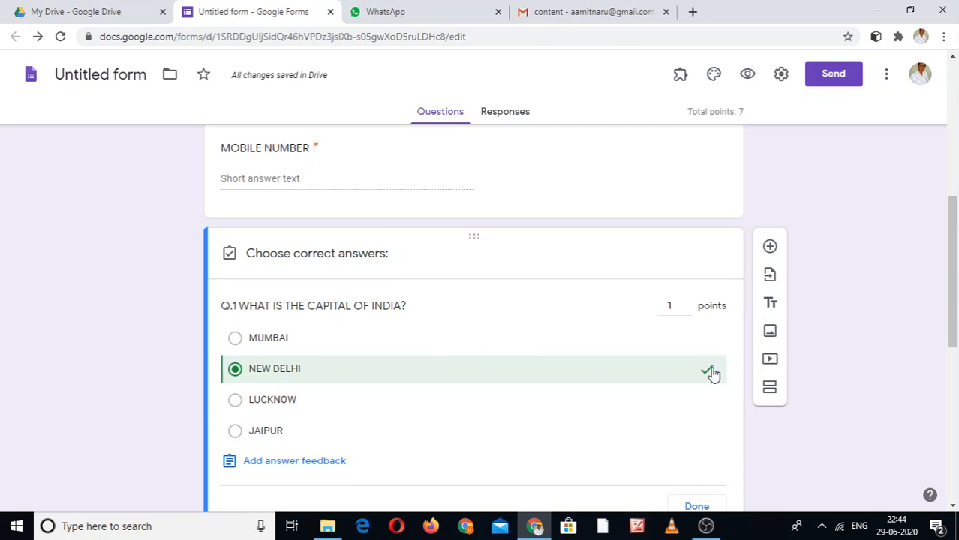
Step: Try a value of 5 points for Q.1 and set it back to 1 point
{"action": "left_click", "coordinate": [688, 306]}
{"action": "left_click", "coordinate": [688, 306]}
{"action": "left_click", "coordinate": [687, 305]}
{"action": "left_click", "coordinate": [688, 305]}
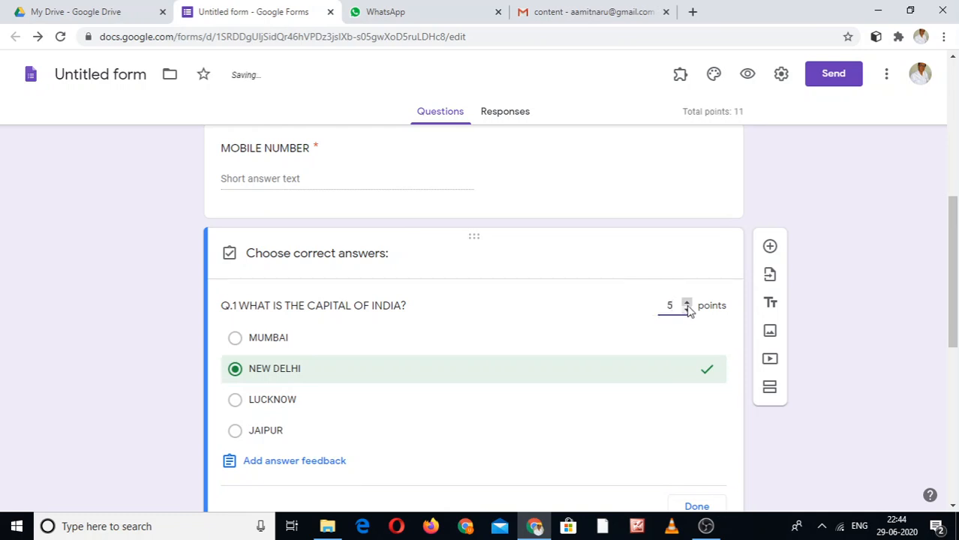
{"action": "left_click", "coordinate": [686, 310]}
{"action": "left_click", "coordinate": [687, 310]}
{"action": "left_click", "coordinate": [687, 311]}
{"action": "left_click", "coordinate": [686, 311]}
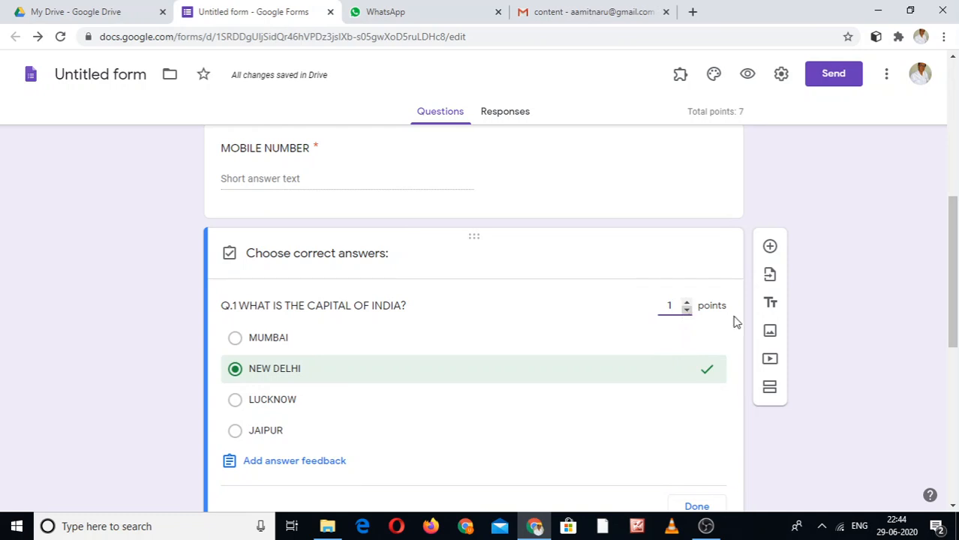
Step: Confirm the answer key of Q.1, and mark CHANDIGARH as the correct answer for Q.2 about the capital of Haryana
{"action": "left_click", "coordinate": [954, 507]}
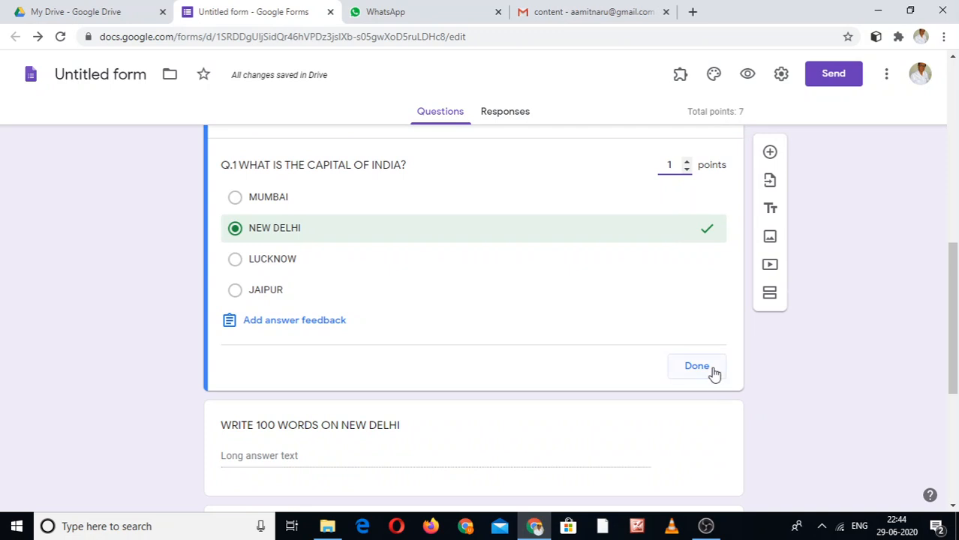
{"action": "left_click", "coordinate": [697, 367]}
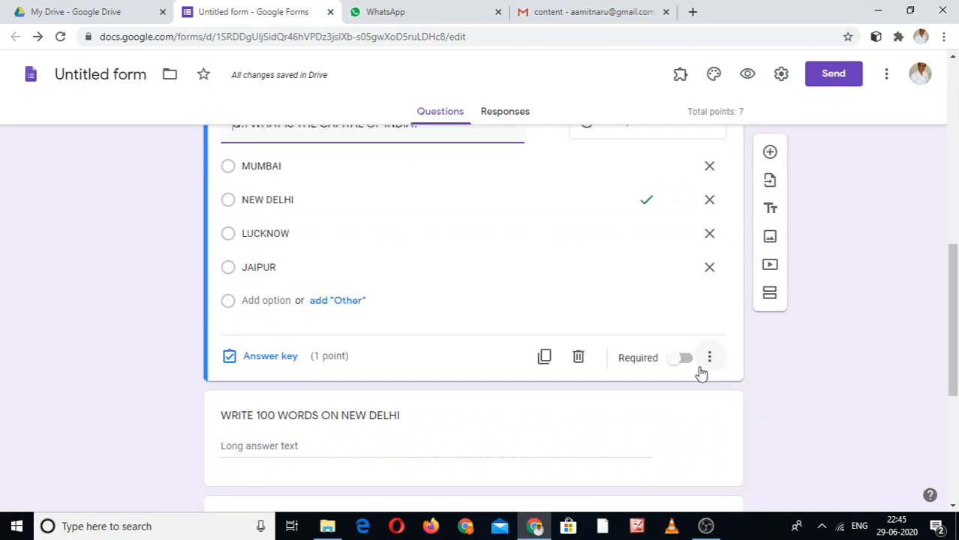
{"action": "left_click", "coordinate": [954, 429]}
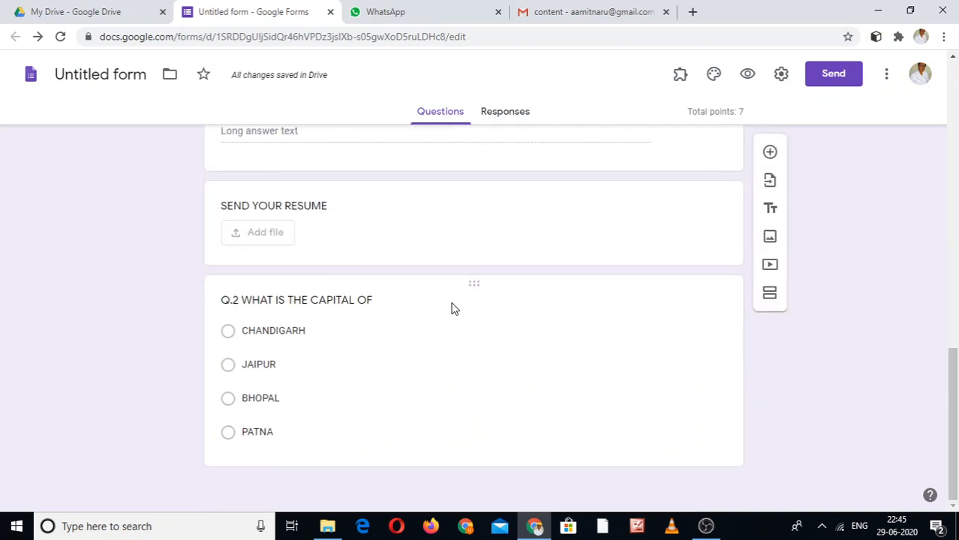
{"action": "left_click", "coordinate": [340, 302]}
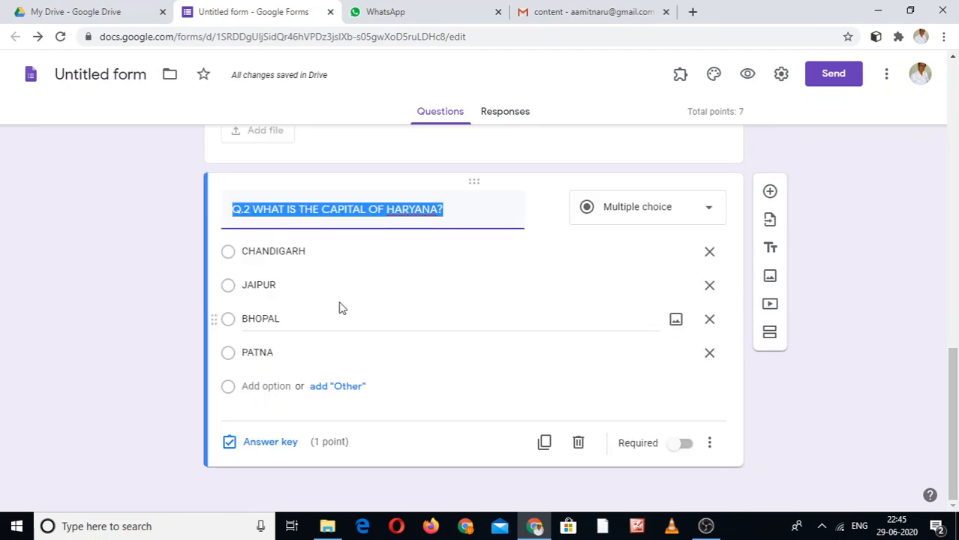
{"action": "left_click", "coordinate": [268, 444]}
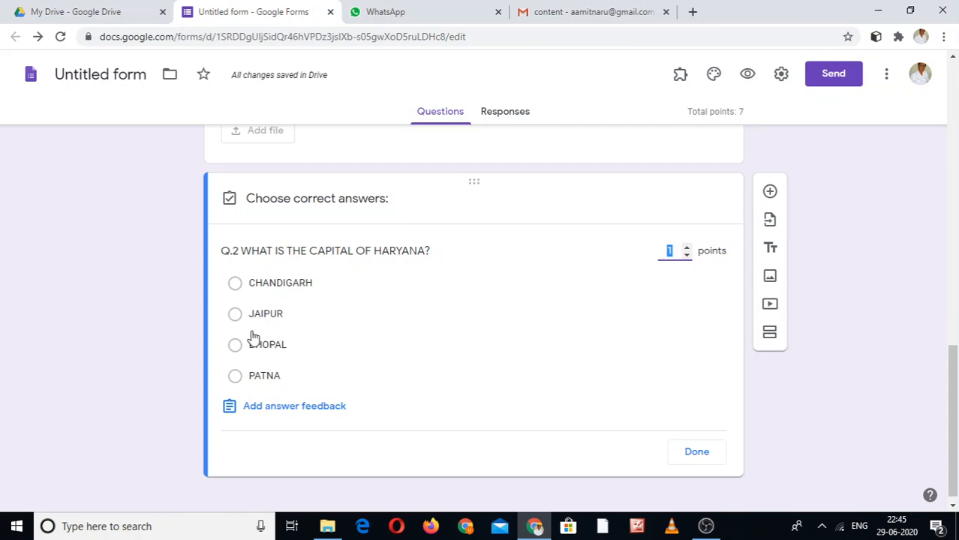
{"action": "left_click", "coordinate": [260, 289]}
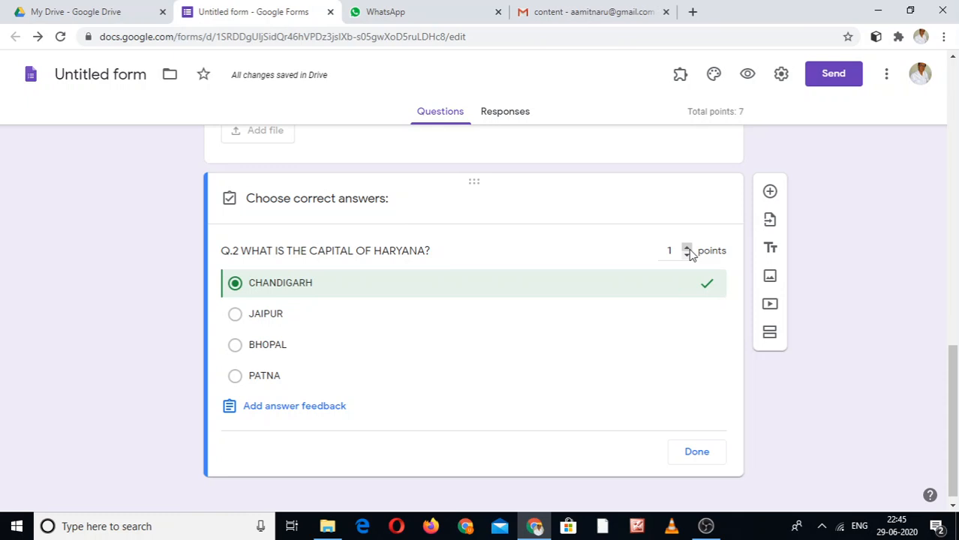
{"action": "left_click", "coordinate": [696, 453]}
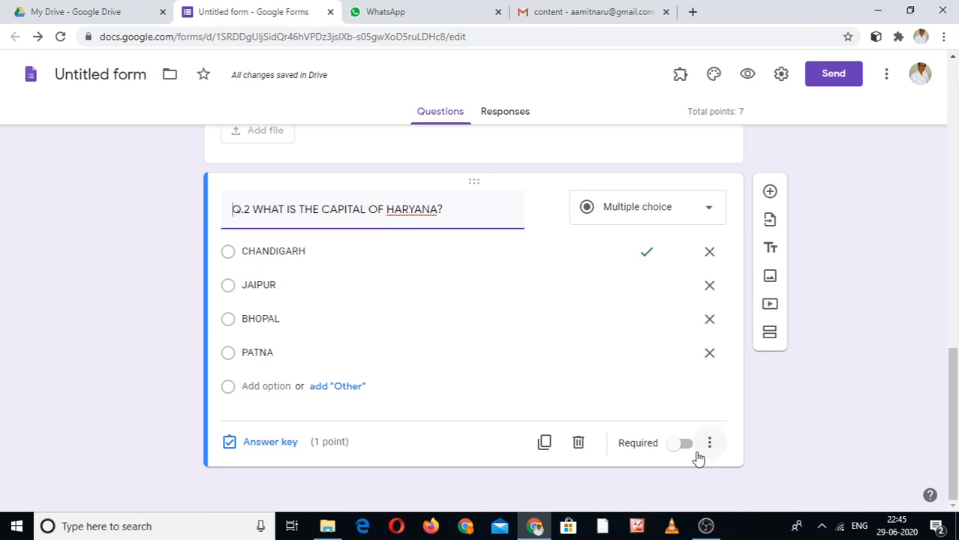
Step: Review the form from the student detail fields through the questions to the resume upload
{"action": "scroll", "coordinate": [403, 336], "scroll_direction": "up", "scroll_amount": 10}
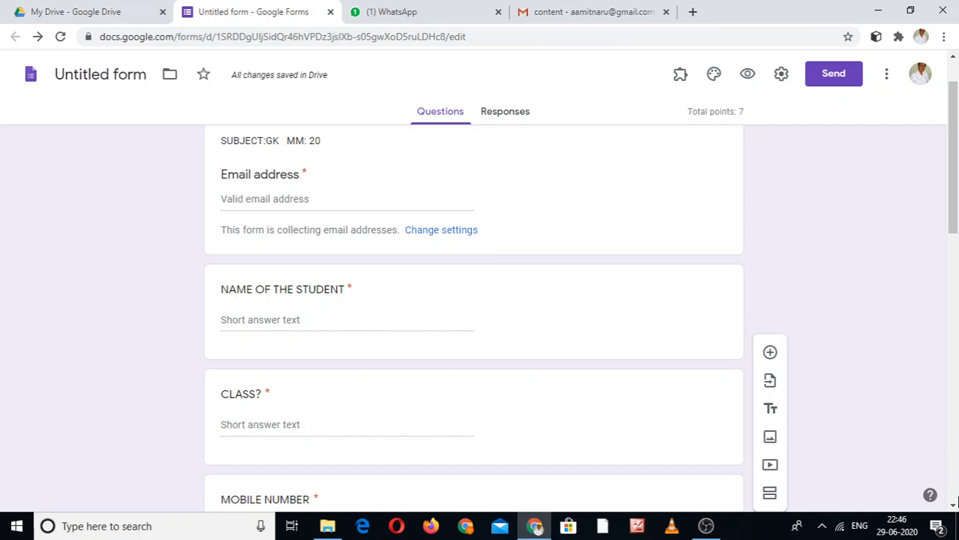
{"action": "left_click_drag", "start_coordinate": [953, 508], "coordinate": [954, 508]}
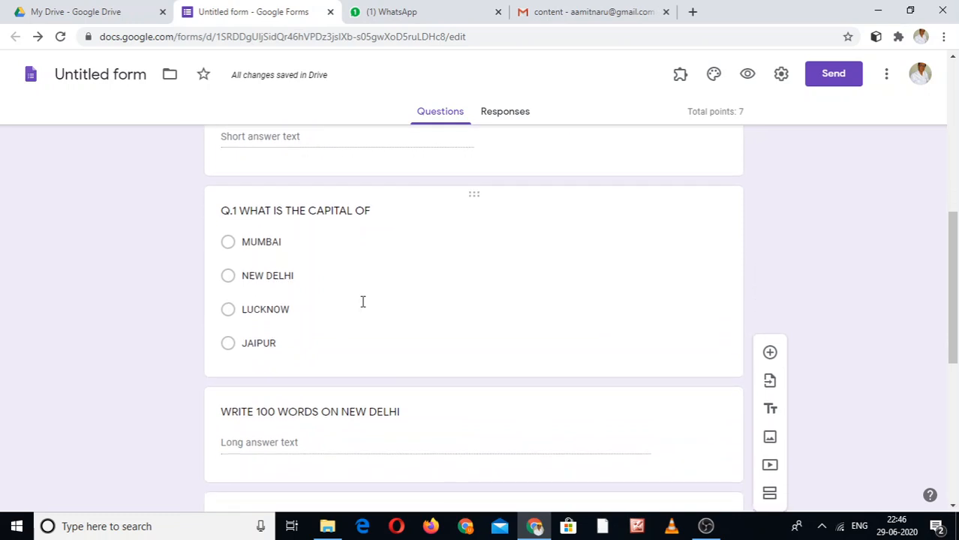
{"action": "left_click_drag", "start_coordinate": [954, 60], "coordinate": [954, 60]}
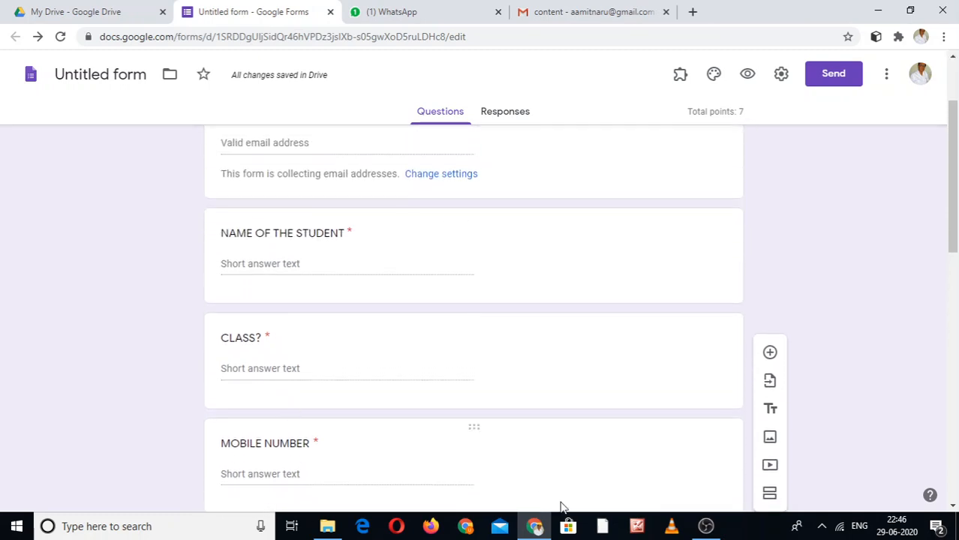
{"action": "left_click_drag", "start_coordinate": [953, 508], "coordinate": [954, 507]}
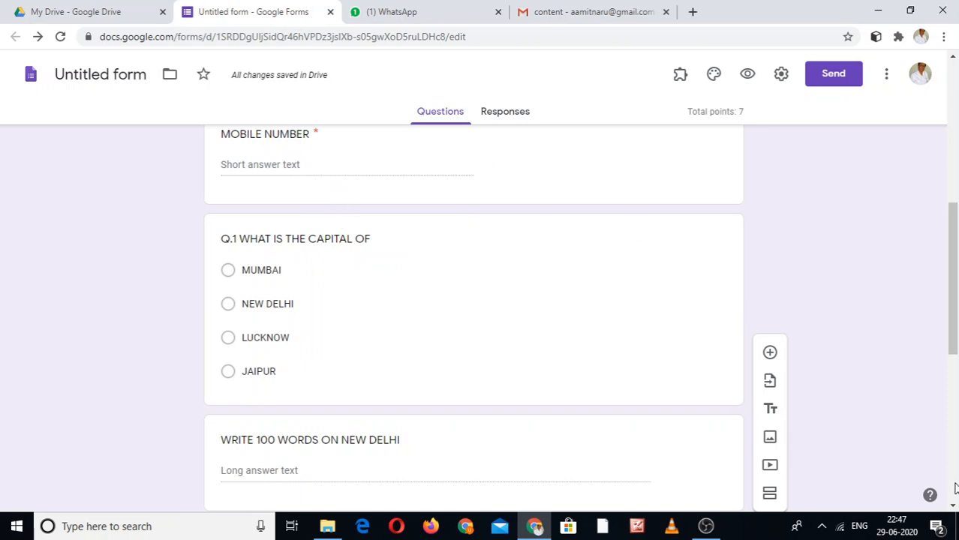
{"action": "left_click", "coordinate": [953, 508]}
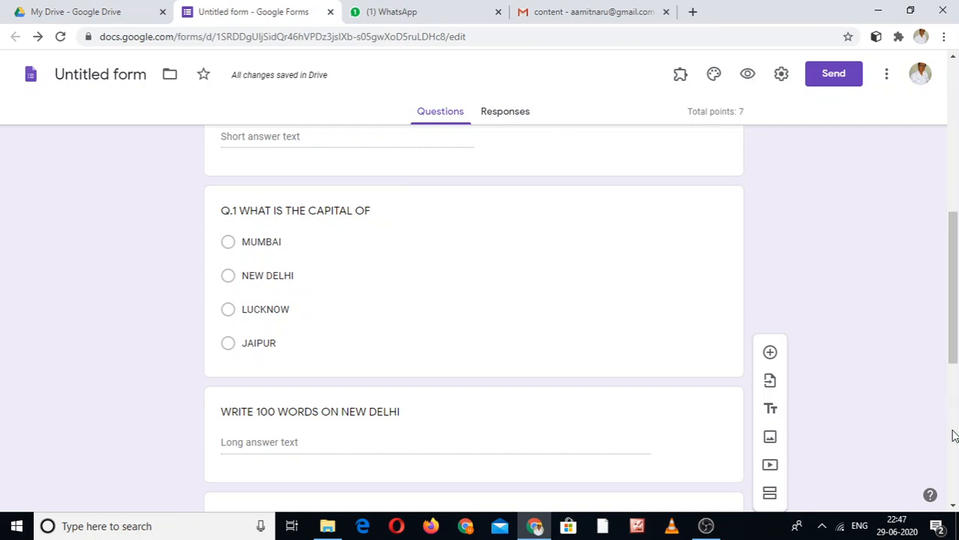
{"action": "left_click", "coordinate": [954, 508]}
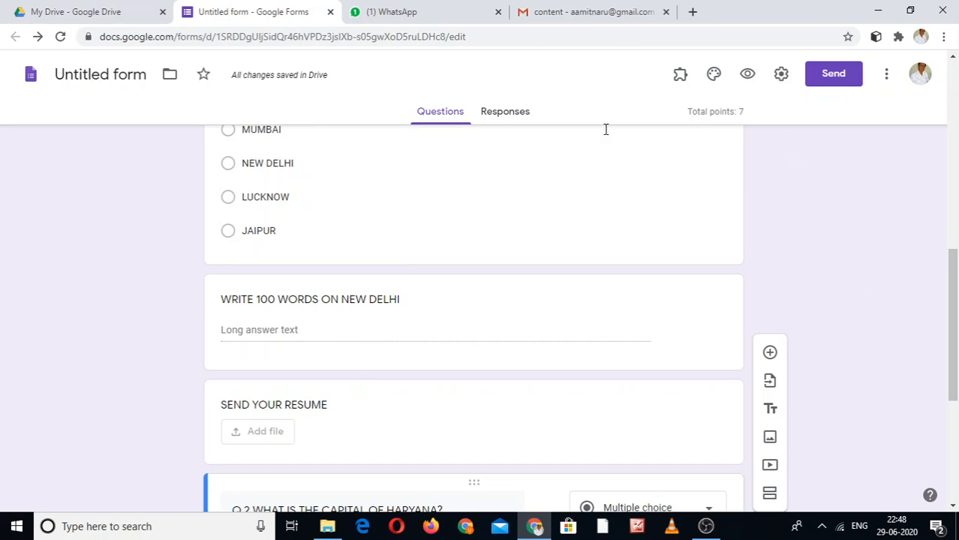
Step: Preview the form as respondents see it and check all its questions down to the submit area
{"action": "left_click", "coordinate": [747, 76]}
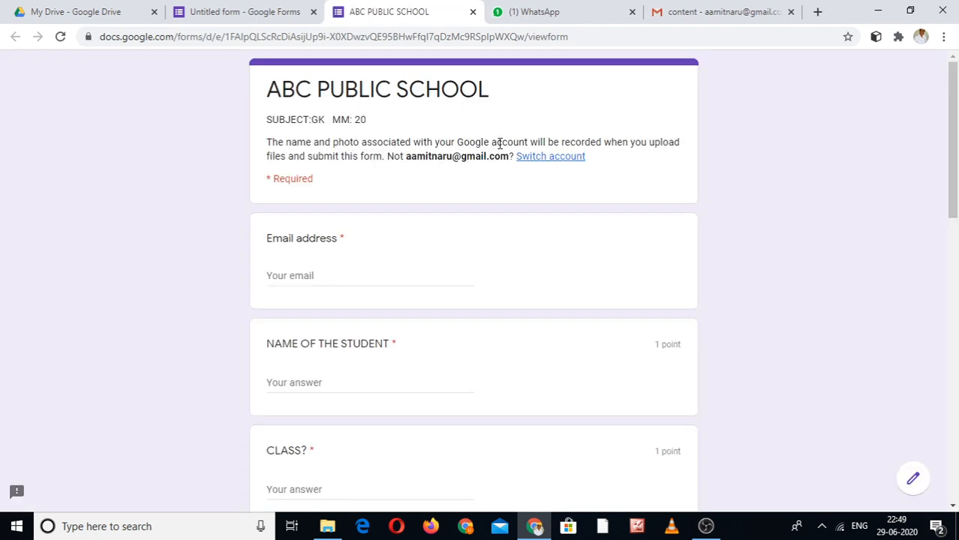
{"action": "left_click", "coordinate": [250, 17]}
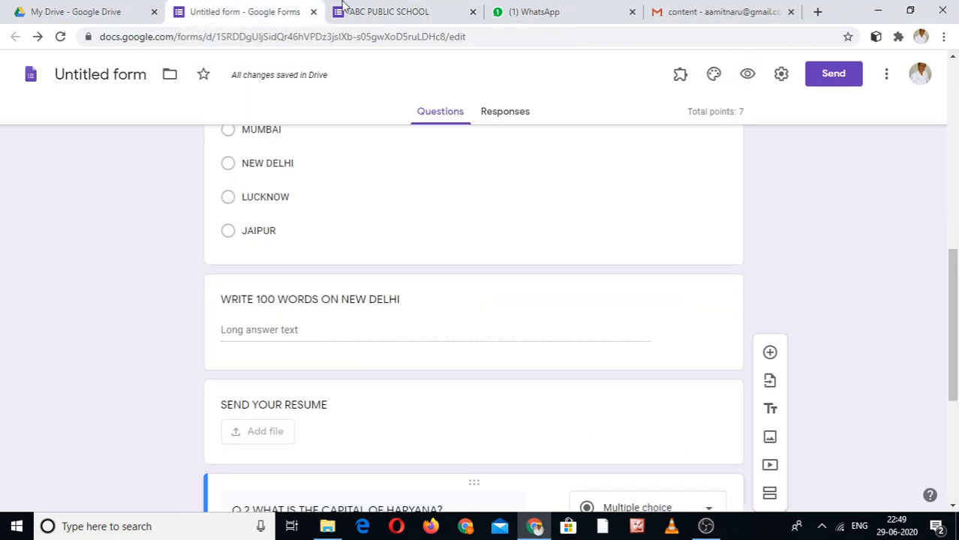
{"action": "left_click", "coordinate": [379, 13]}
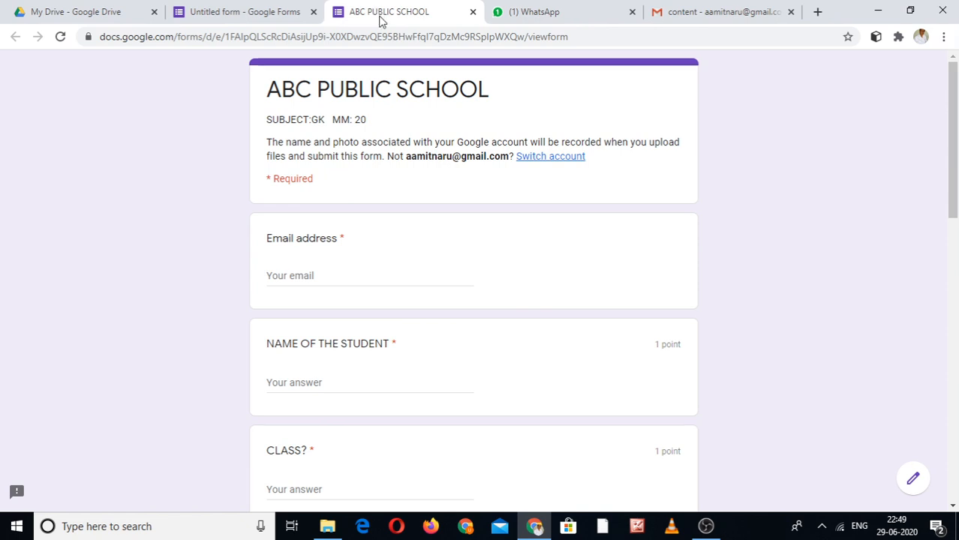
{"action": "left_click", "coordinate": [958, 327]}
{"action": "left_click", "coordinate": [957, 425]}
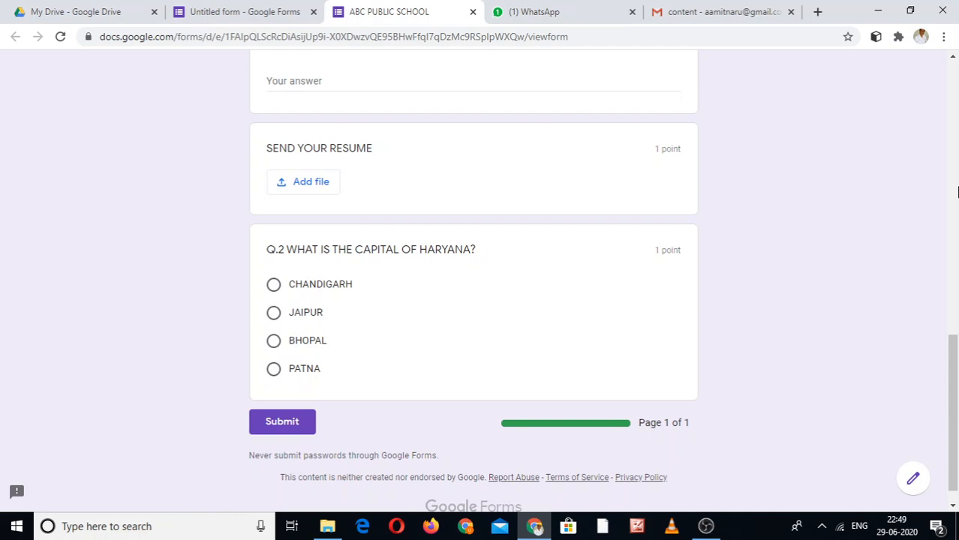
{"action": "left_click", "coordinate": [958, 193]}
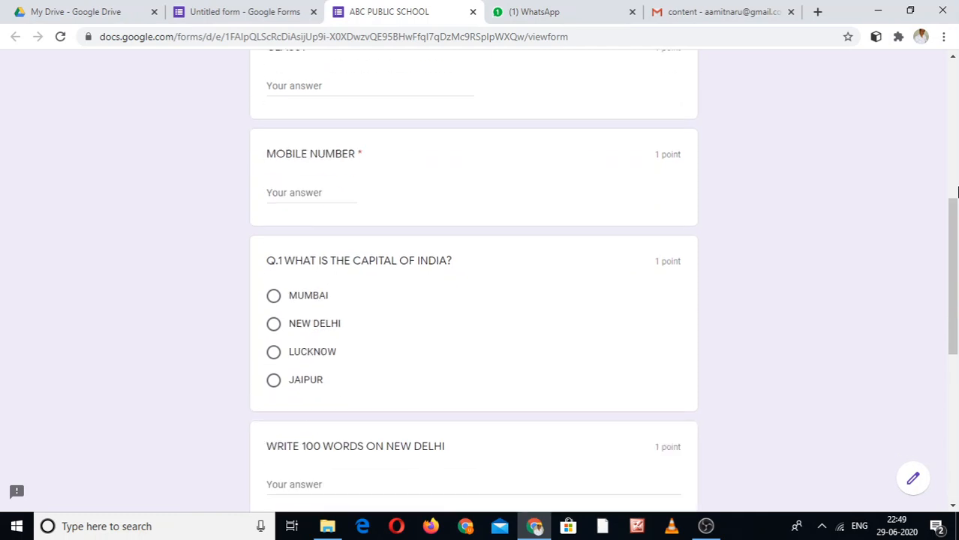
{"action": "left_click", "coordinate": [954, 190]}
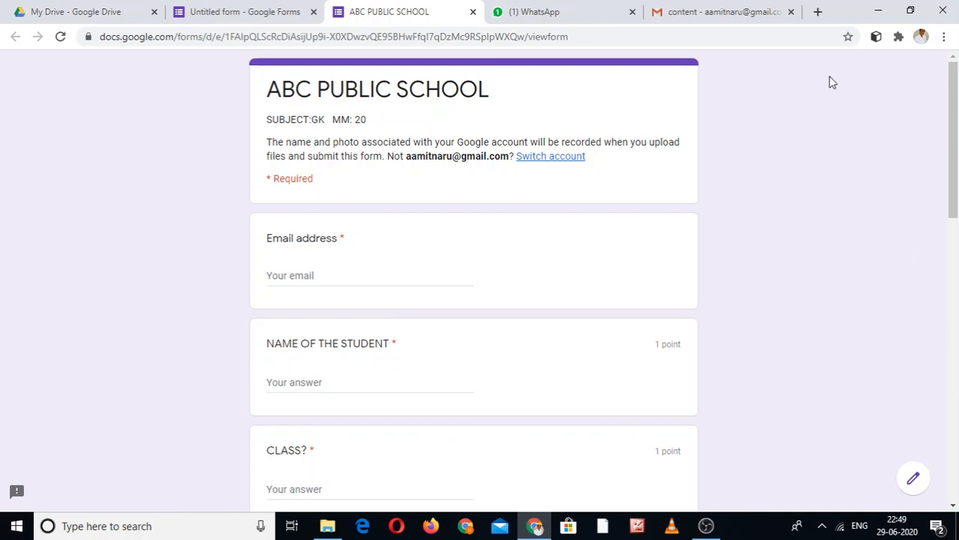
Step: Compare the form editor with the preview and return to the form's header in the editor
{"action": "left_click", "coordinate": [253, 9]}
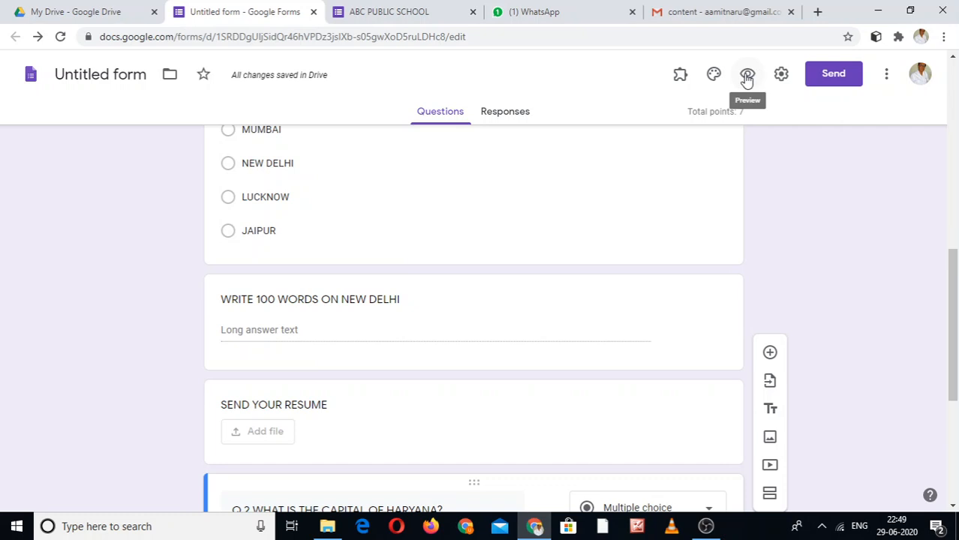
{"action": "left_click", "coordinate": [392, 6]}
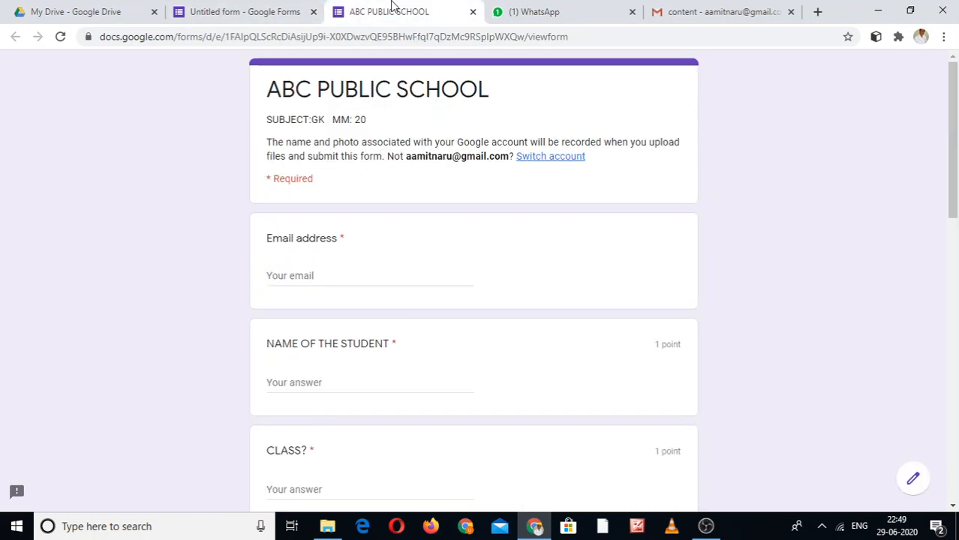
{"action": "left_click", "coordinate": [253, 9]}
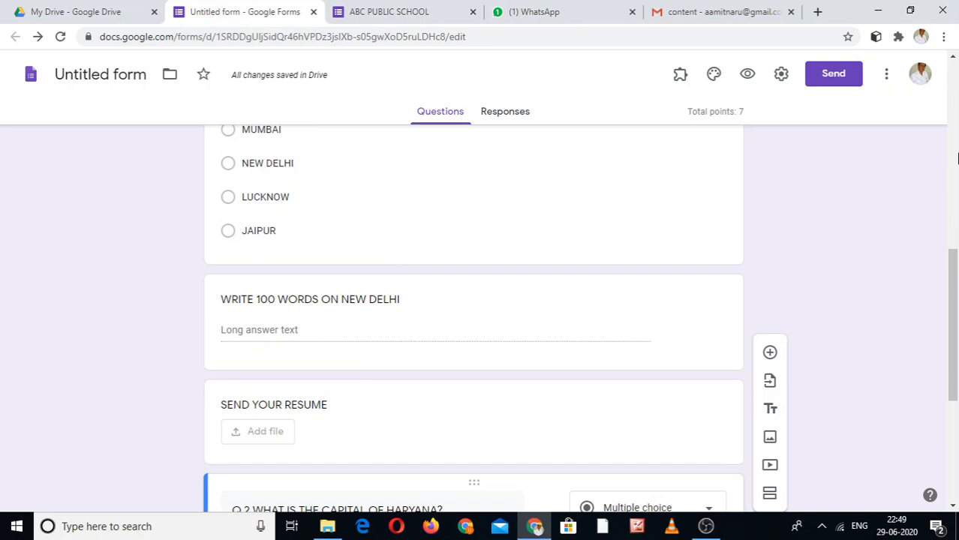
{"action": "left_click", "coordinate": [956, 152]}
{"action": "left_click", "coordinate": [954, 96]}
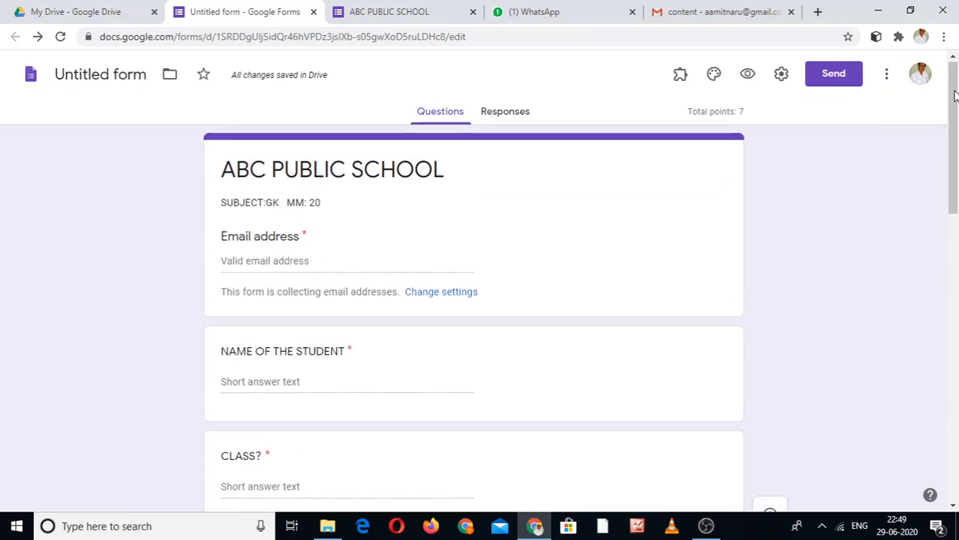